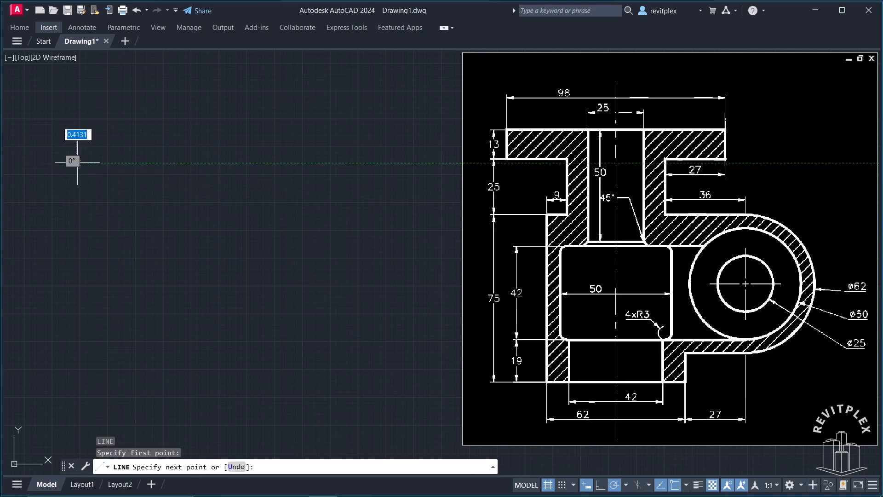
Step: Draw the upper flange outline with connected lines: 98 right, 13 down, 27 left and 25 down
text(98)
key(Return)
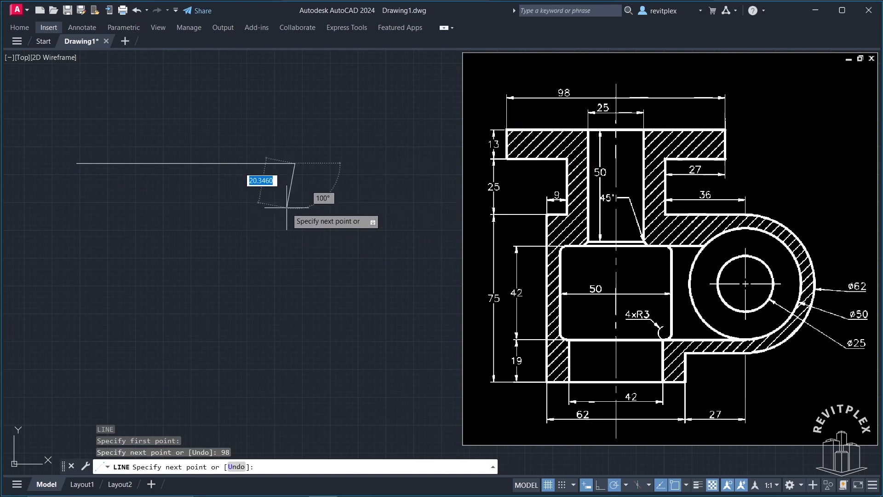
text(13)
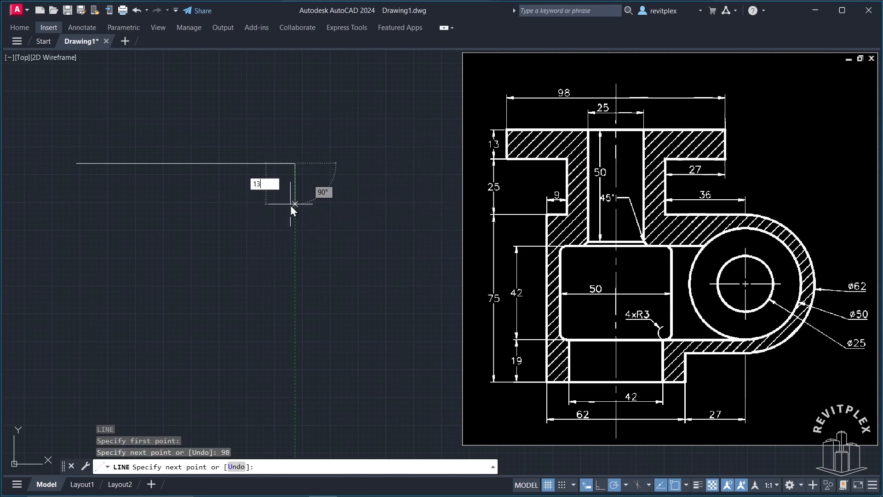
key(Return)
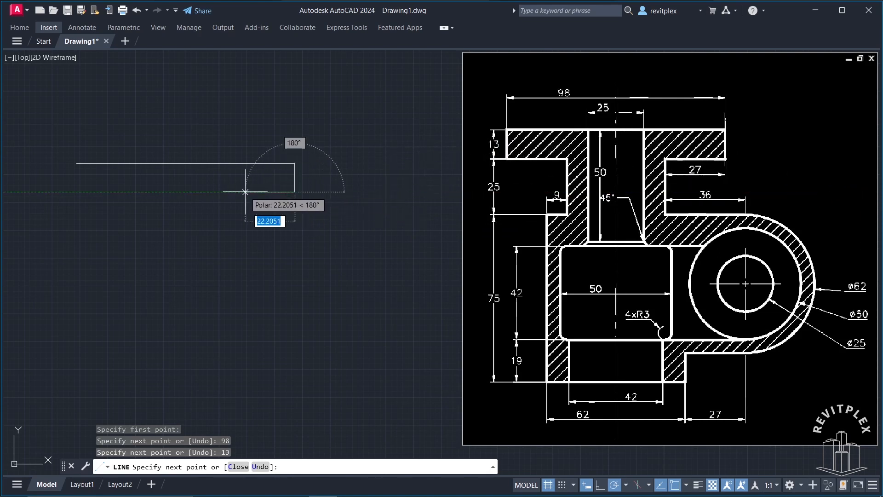
text(27)
key(Return)
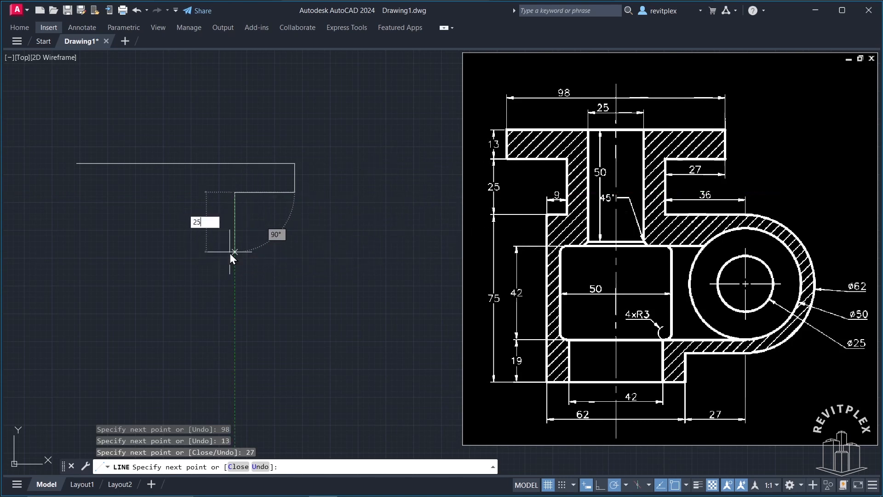
key(Return)
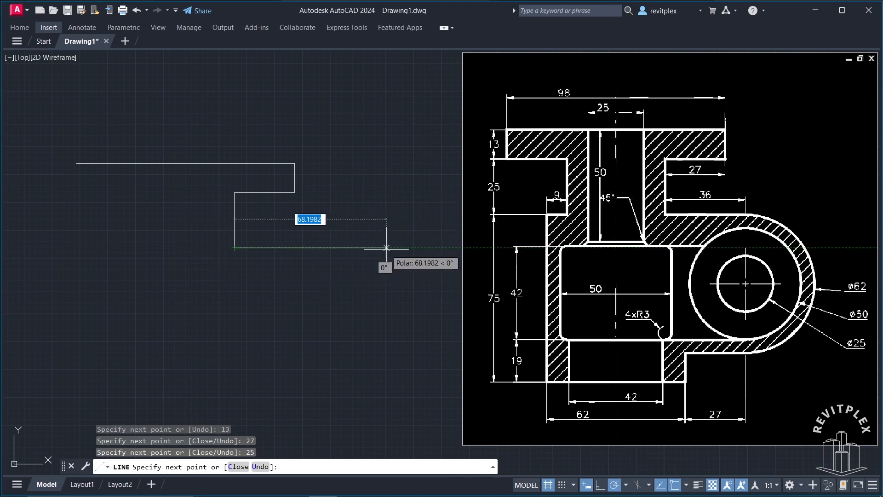
Step: Continue the body outline with lines 36 right, 62 down, 27 left, 13 down and 62 left
text(36)
key(Return)
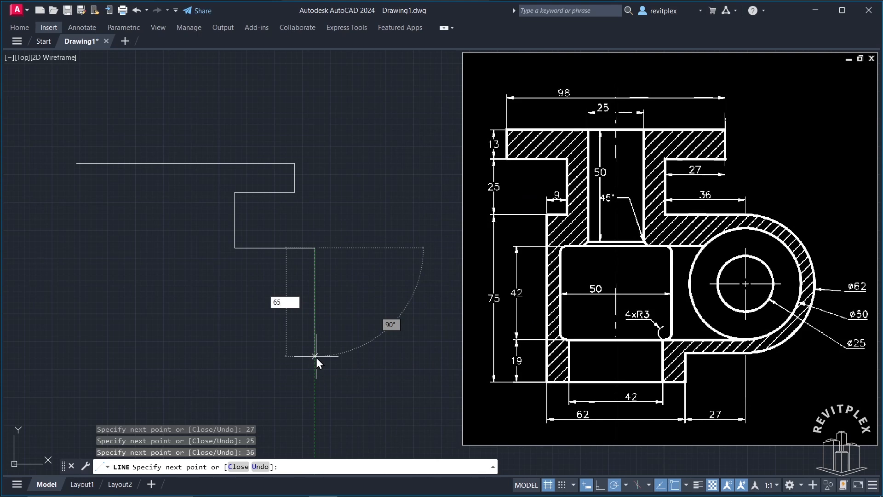
key(BackSpace)
text(2)
key(Return)
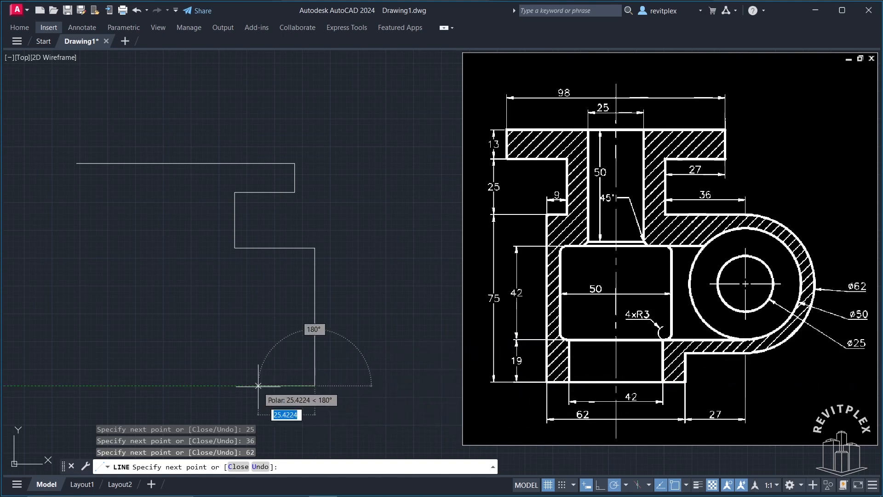
key(Return)
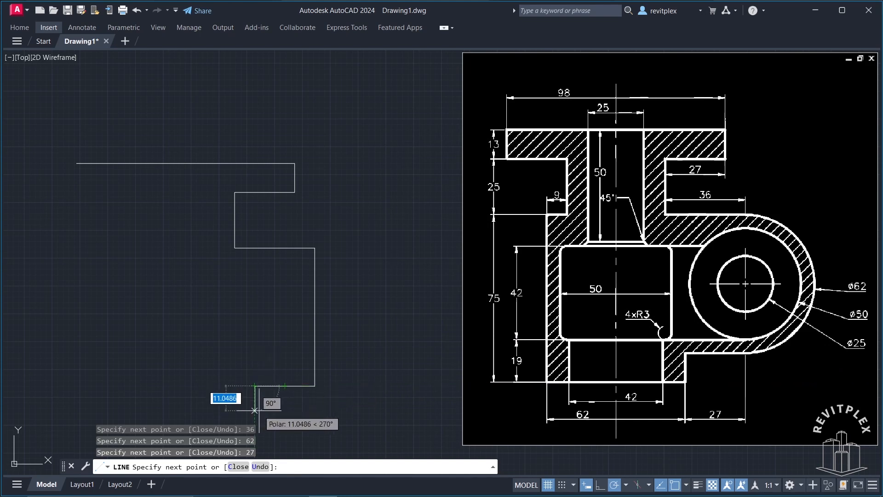
key(Return)
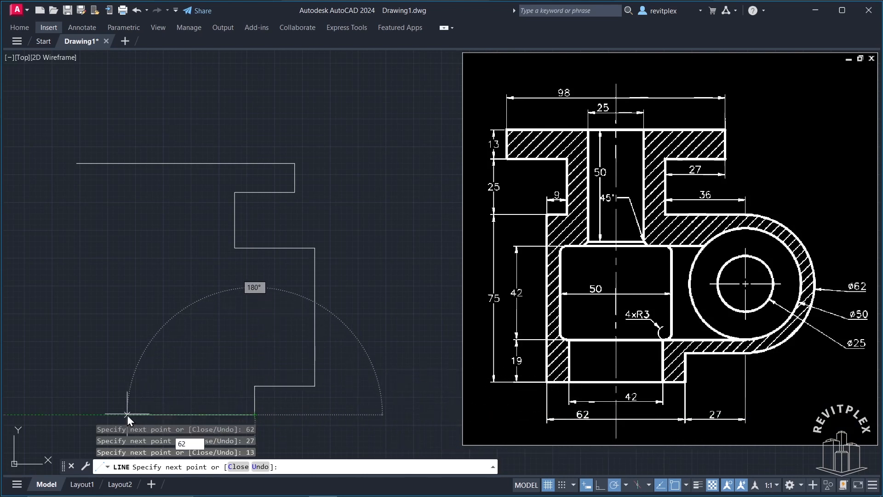
key(Return)
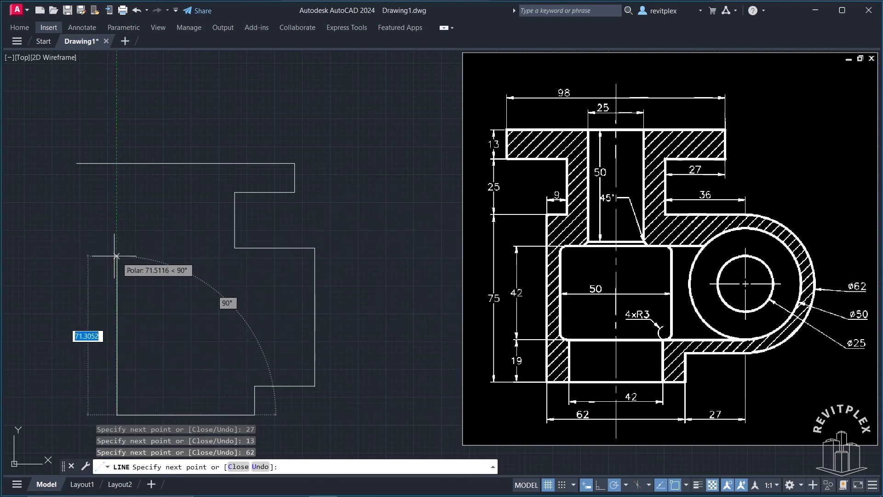
Step: Continue the outline up the left side with lines 75 up, 9 right and 25 up, and end the line
text(5)
key(Return)
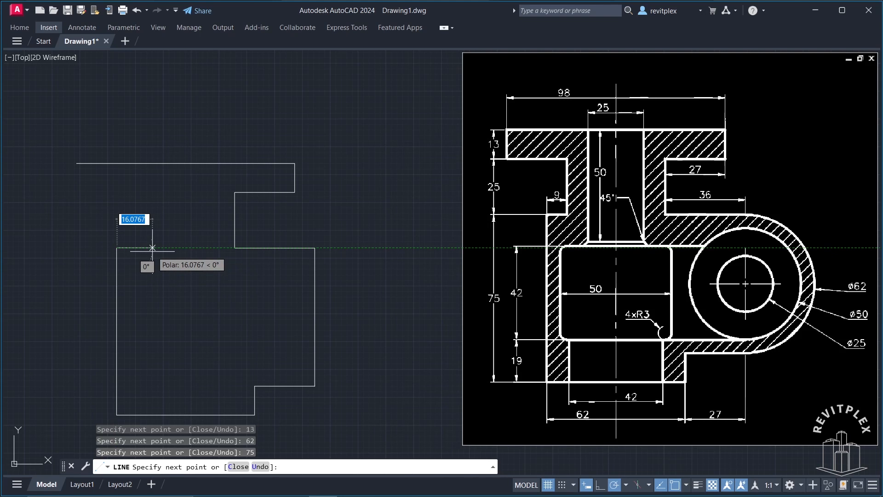
text(9)
key(Return)
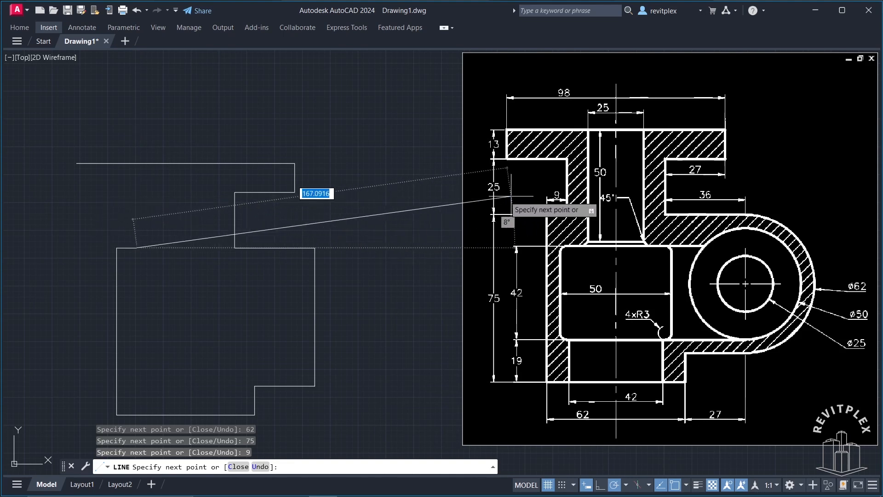
text(25)
key(Return)
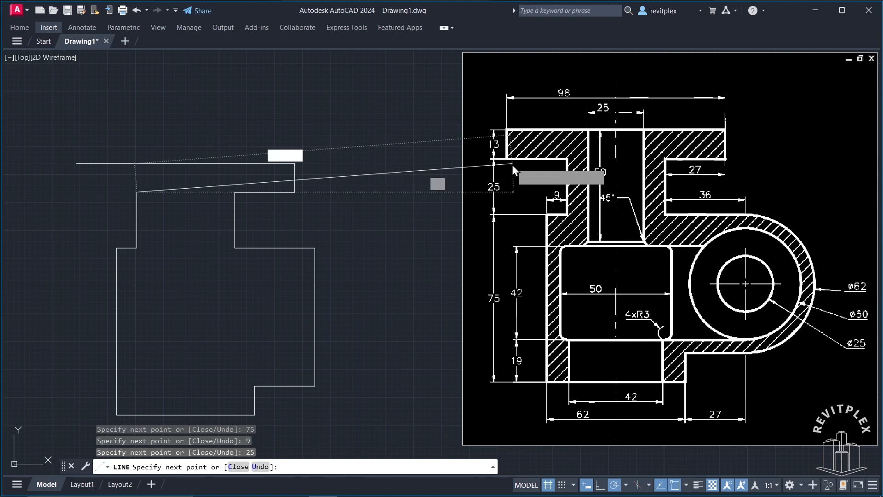
key(Escape)
key(Return)
key(Escape)
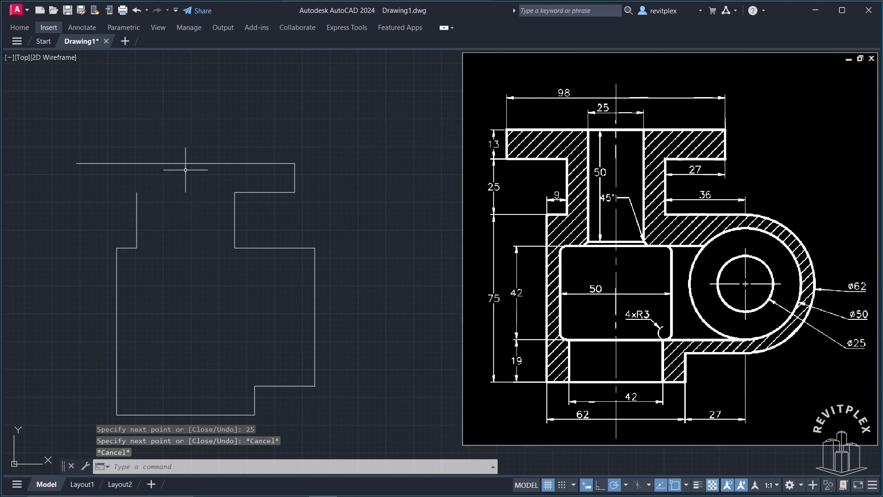
Step: Close the flange's left end with a 13 line down from its upper-left corner and a line to the neck's open end
key(Return)
click(76, 163)
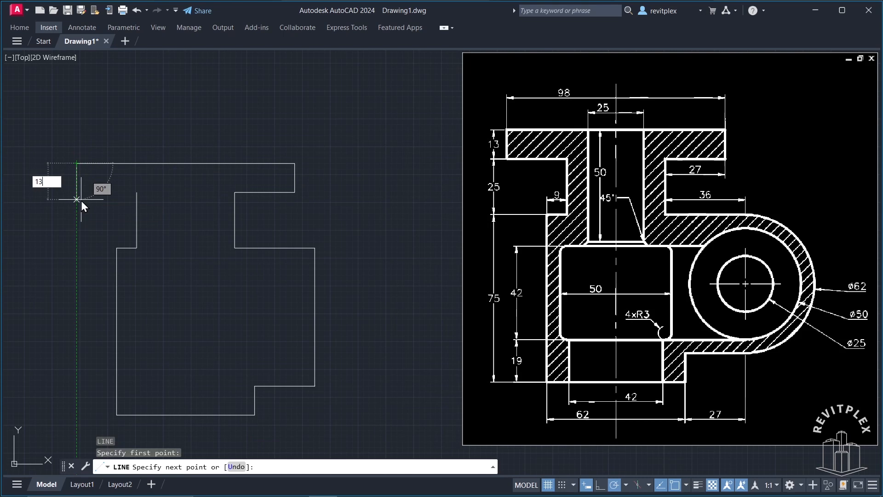
key(Return)
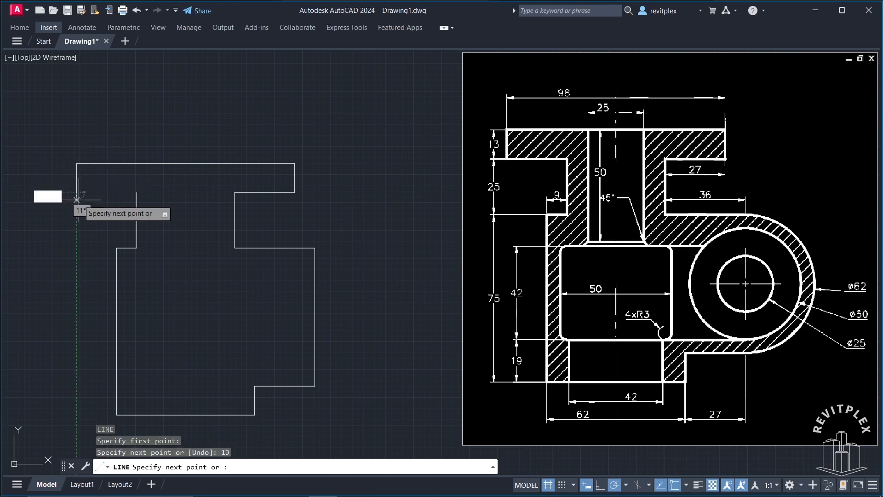
click(137, 192)
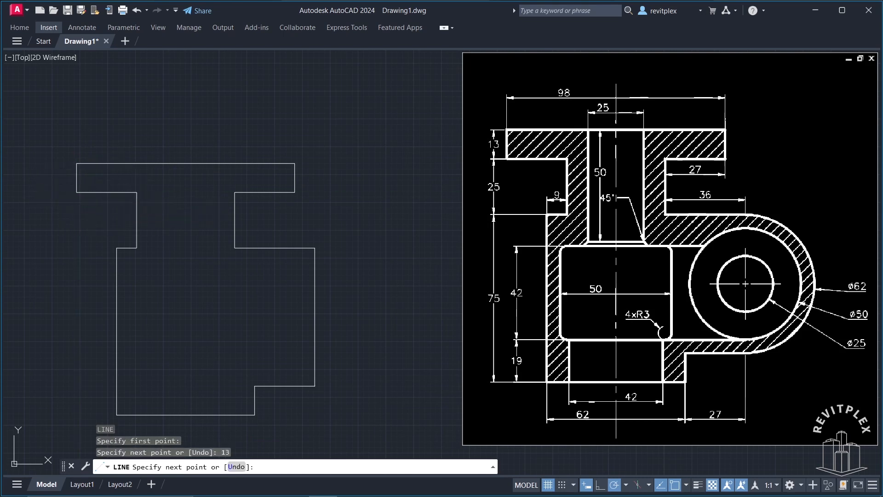
key(Escape)
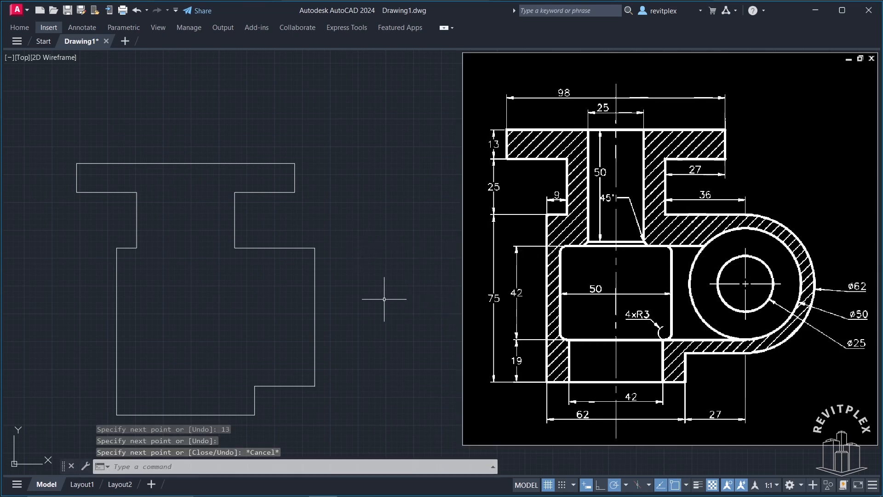
Step: Draw a circle of diameter 62 centred on the midpoint of the body's right vertical line
text(c)
key(Return)
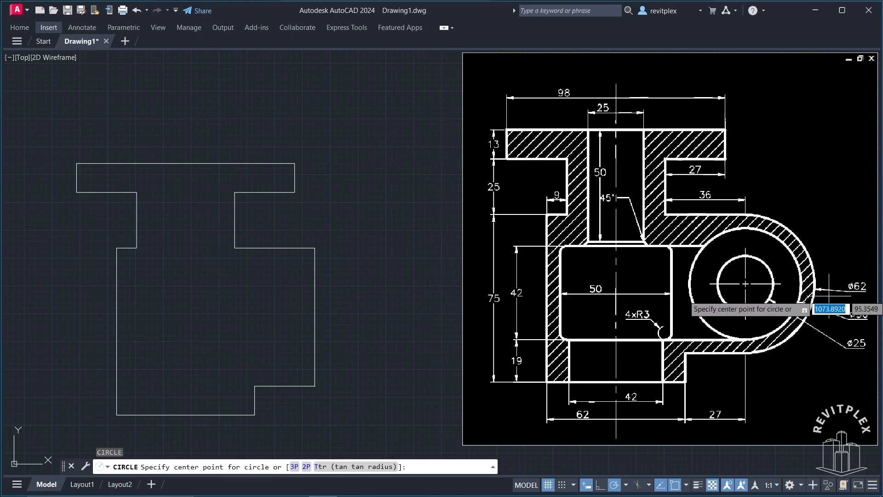
click(314, 317)
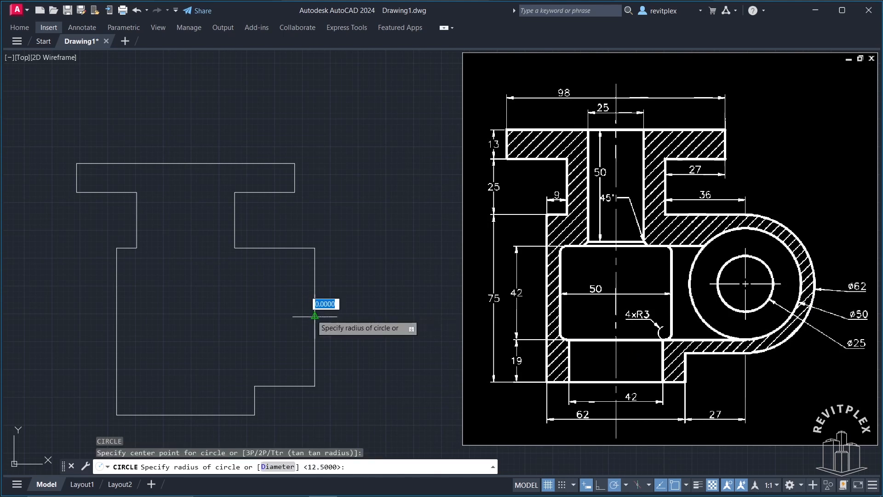
click(277, 467)
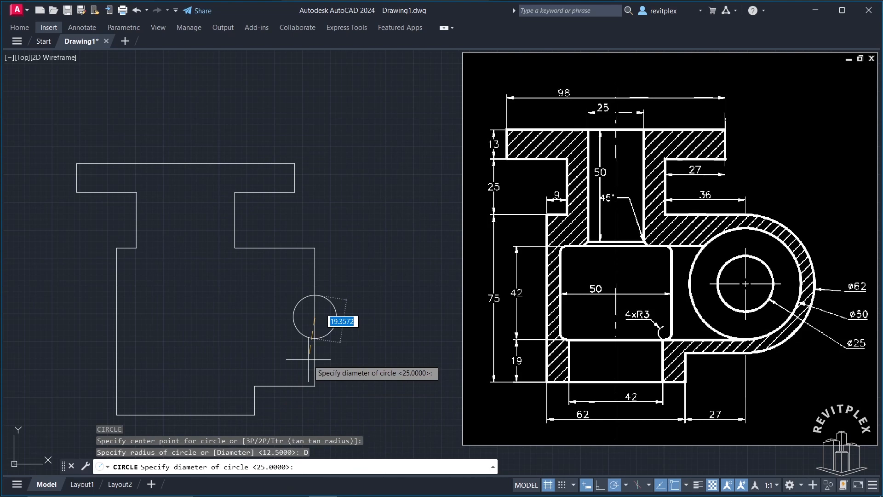
text(62)
key(Return)
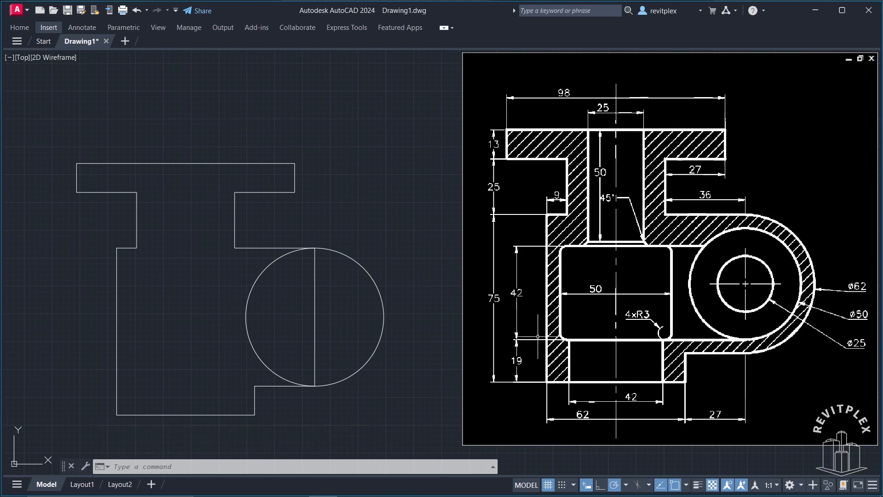
Step: Draw a concentric circle of radius 25 inside the 62 diameter circle
text(c)
key(Return)
click(315, 316)
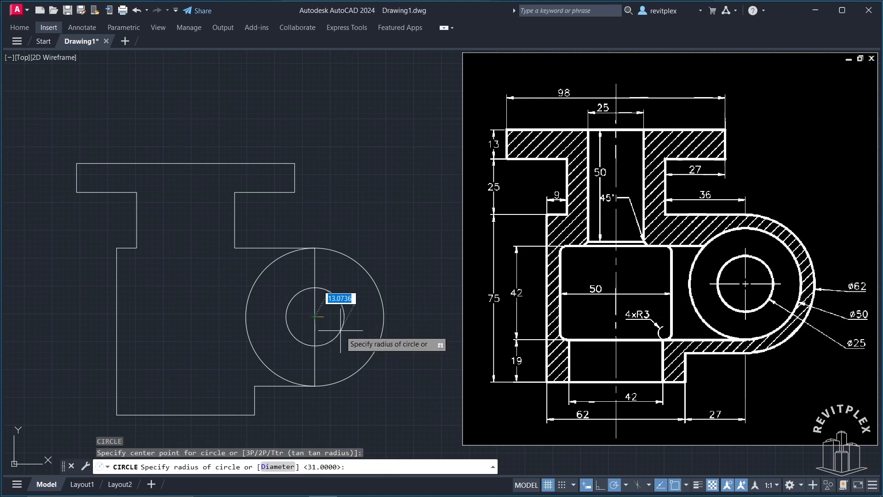
text(25)
key(Return)
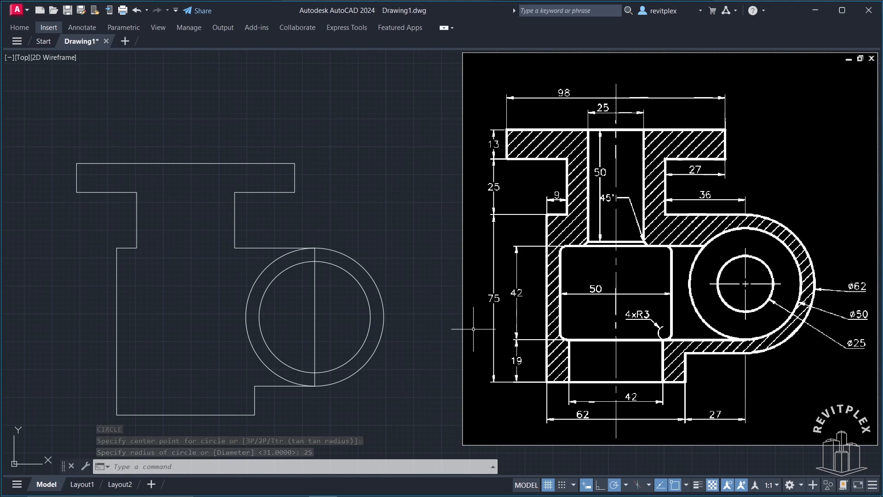
Step: Draw the inner concentric circle with radius 12.5 at the same centre
key(Return)
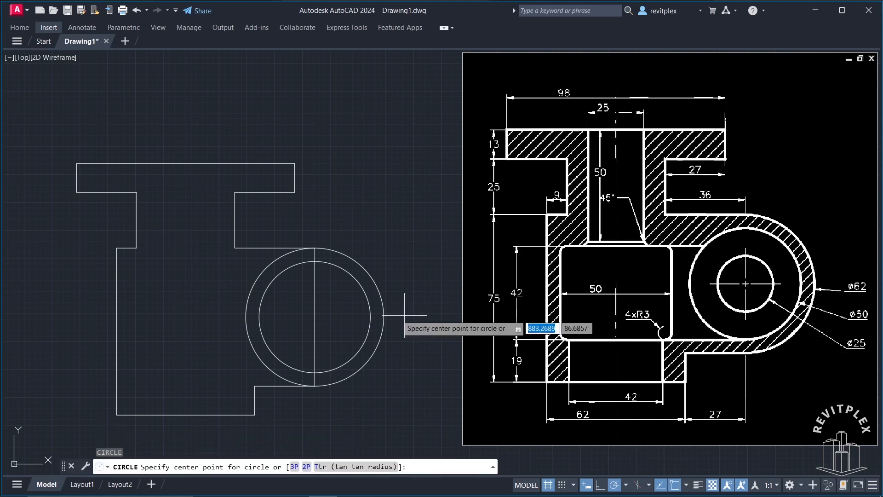
click(314, 317)
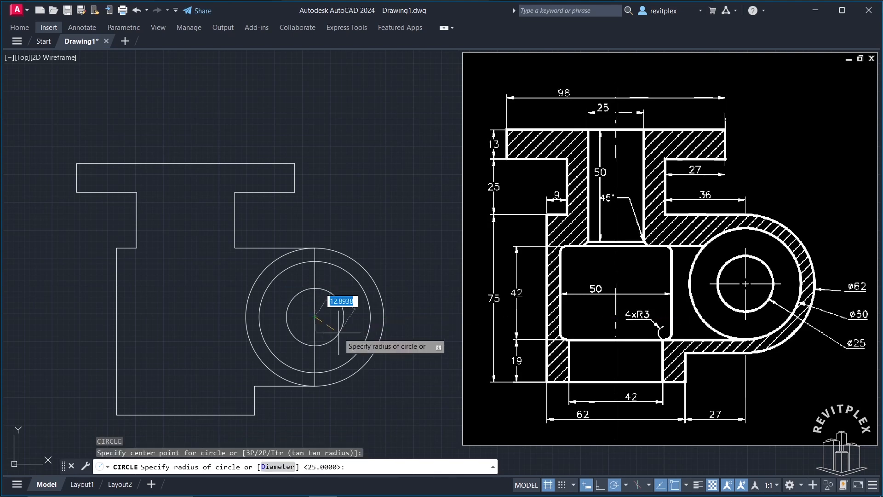
text(12.5)
key(Return)
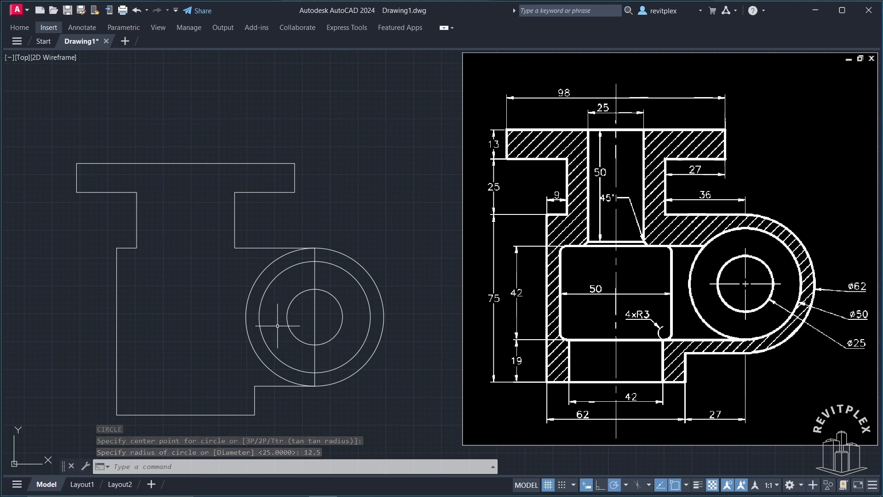
Step: Delete the vertical line through the circles and trim away the left half of the outer circle
click(315, 315)
key(Delete)
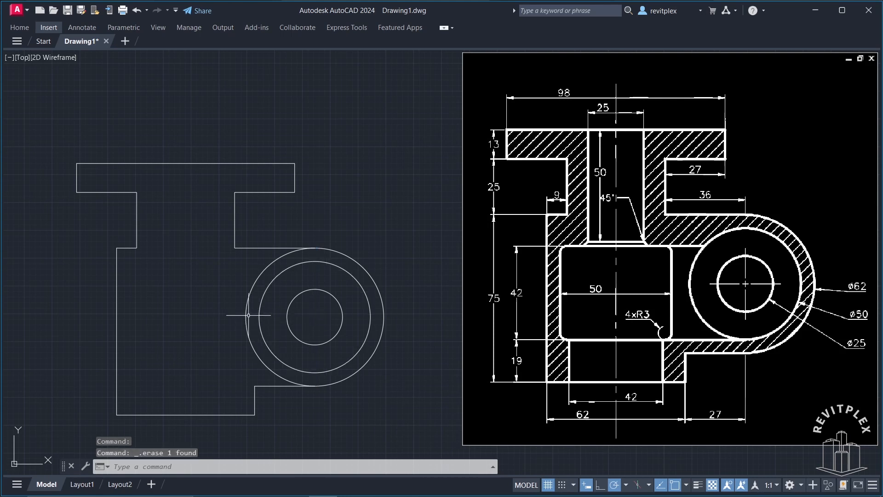
text(tr)
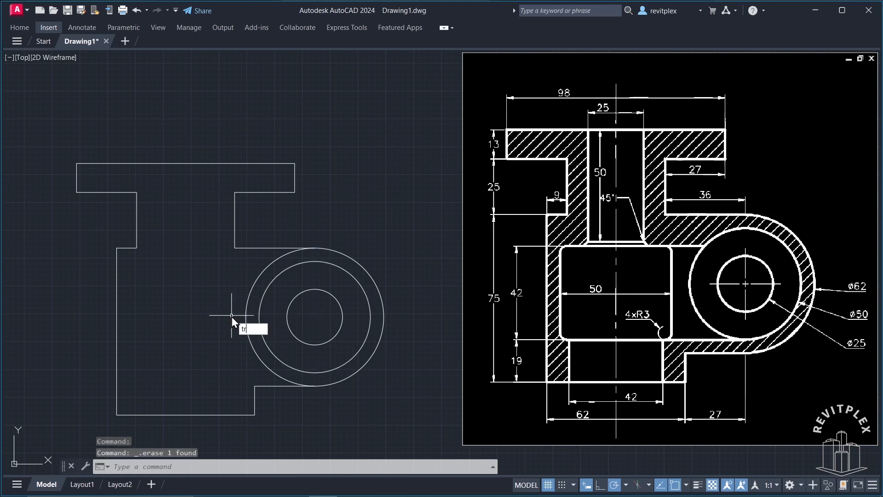
key(Return)
click(245, 308)
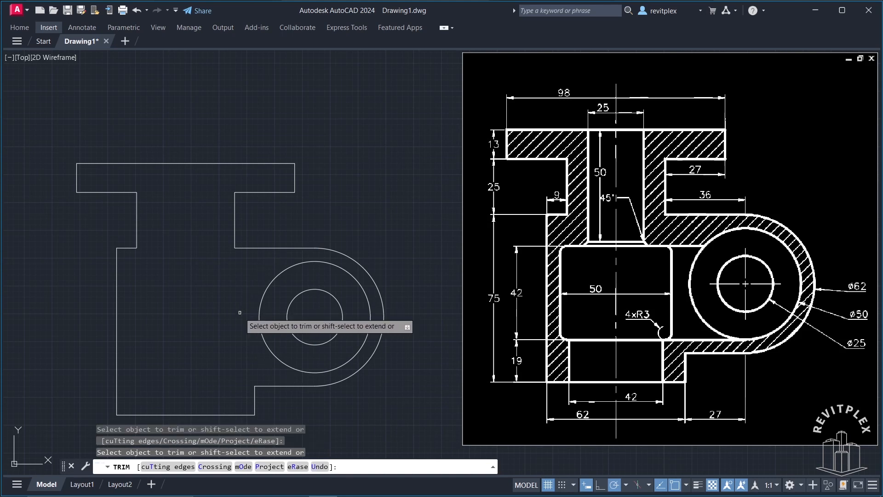
key(Escape)
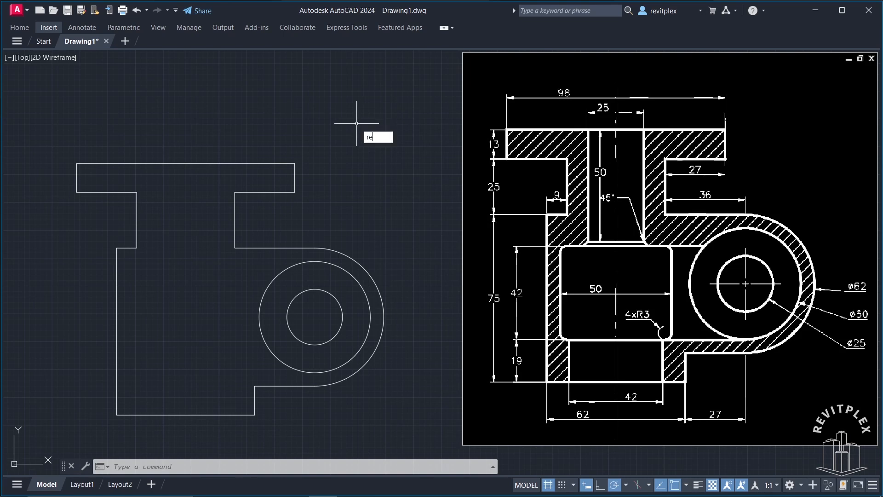
Step: Draw a rectangle 25 wide and 50 high in the empty space to the right of the flange
text(c)
key(Return)
click(319, 213)
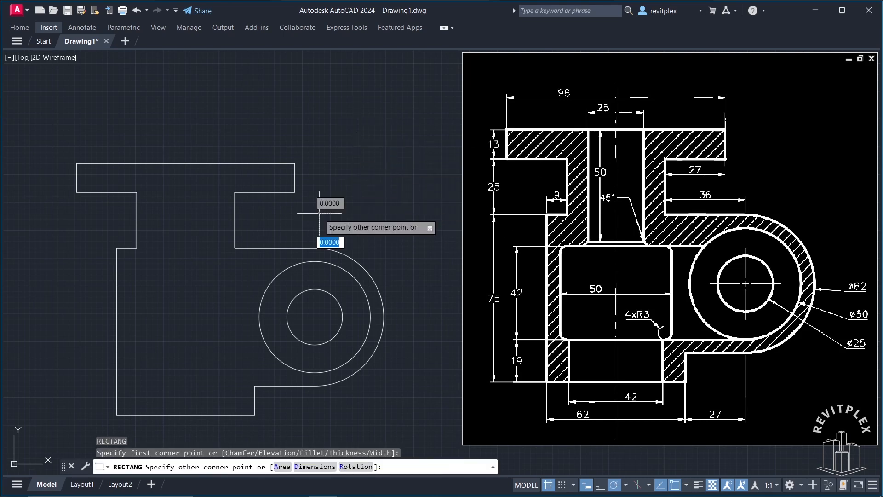
text(25)
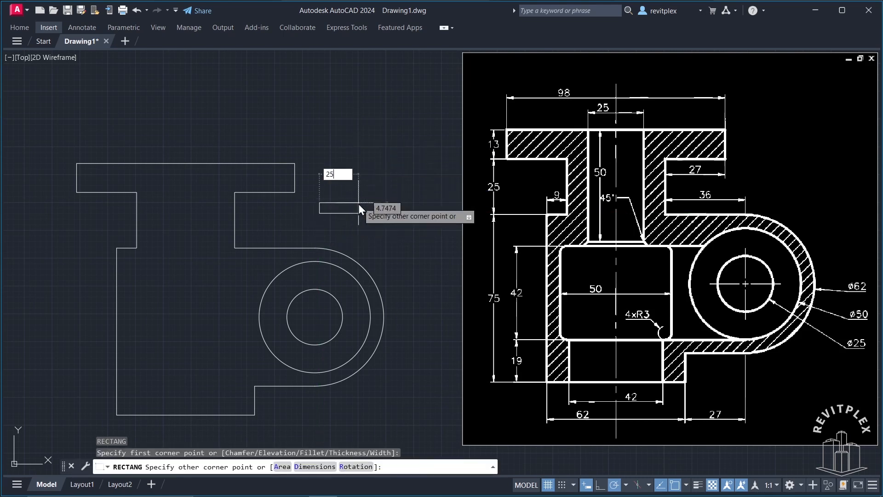
key(Tab)
text(50)
key(Return)
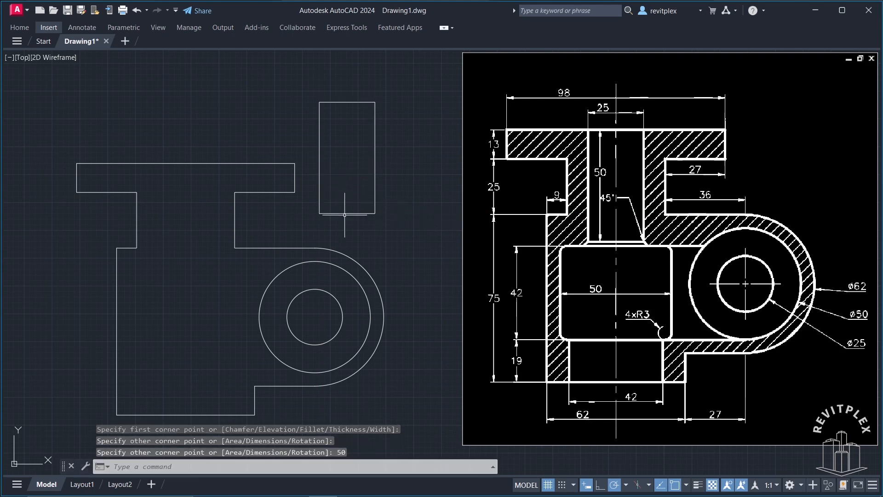
Step: Move the 25 by 50 rectangle by its top midpoint onto the midpoint of the flange's top edge
click(363, 102)
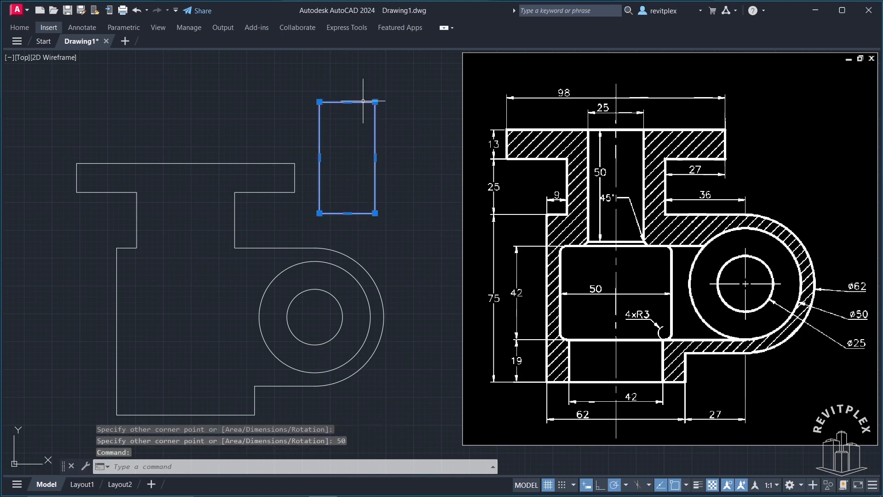
text(m)
key(Return)
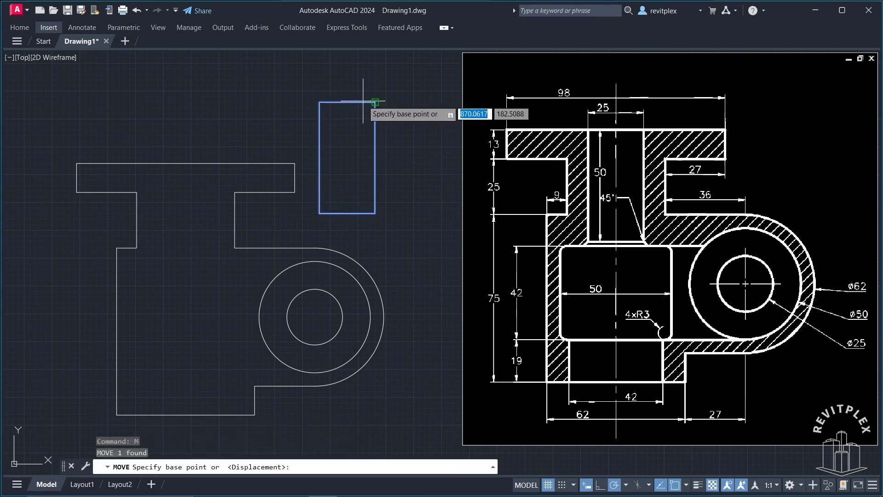
click(347, 101)
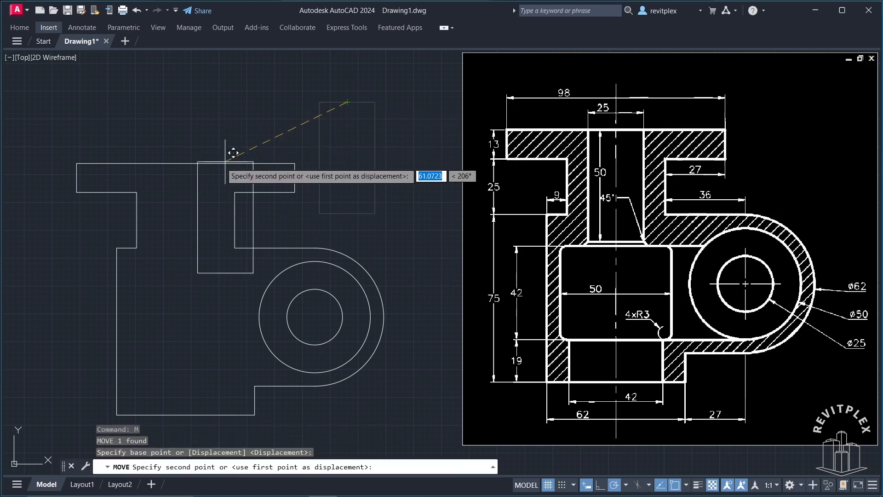
click(185, 163)
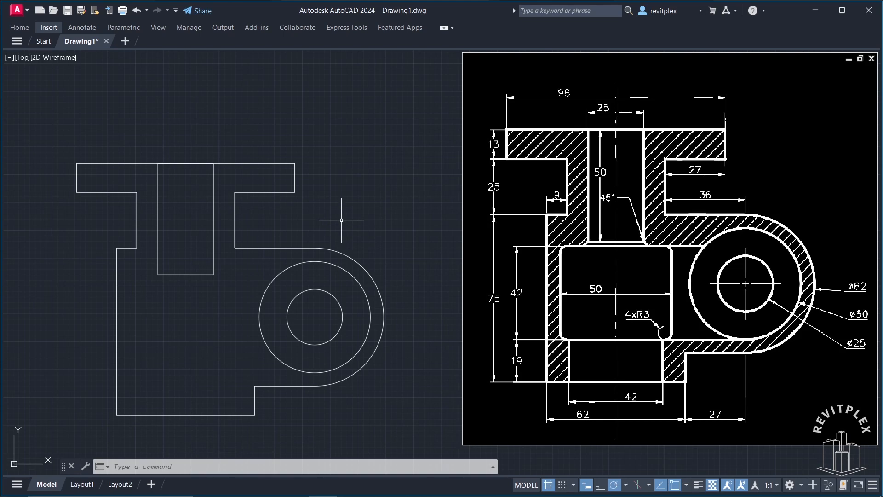
Step: Draw a chamfer line 3 long, sloping 45° down and outward from the upper bore's lower-right corner
text(l)
key(Return)
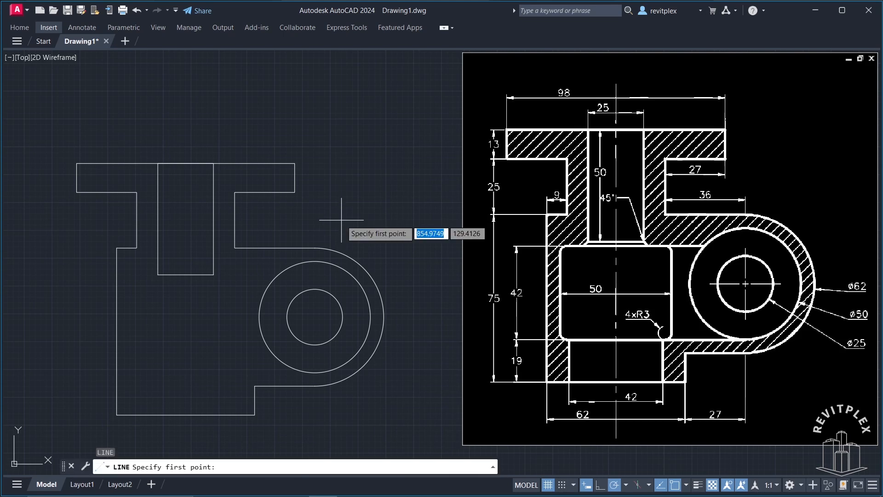
click(214, 274)
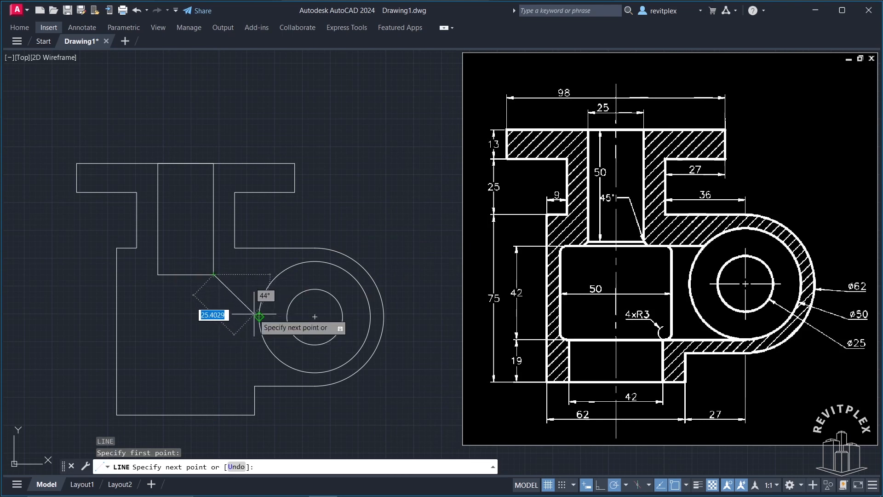
key(Tab)
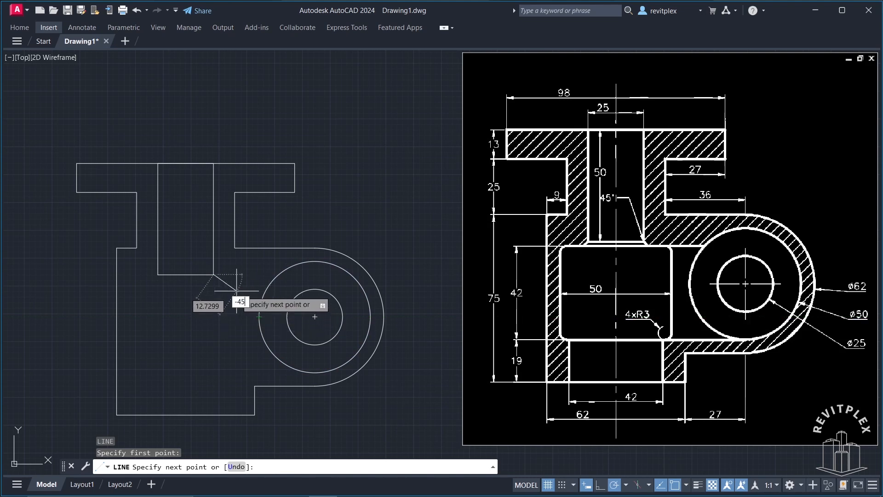
key(Tab)
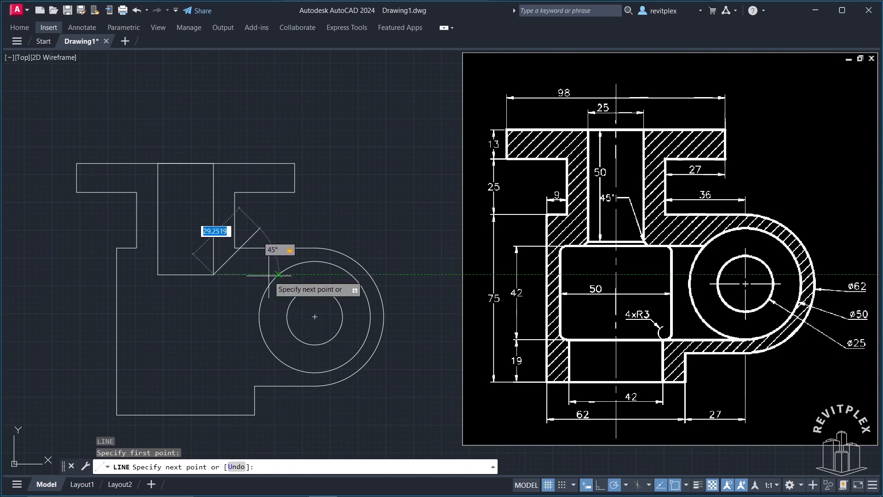
key(Tab)
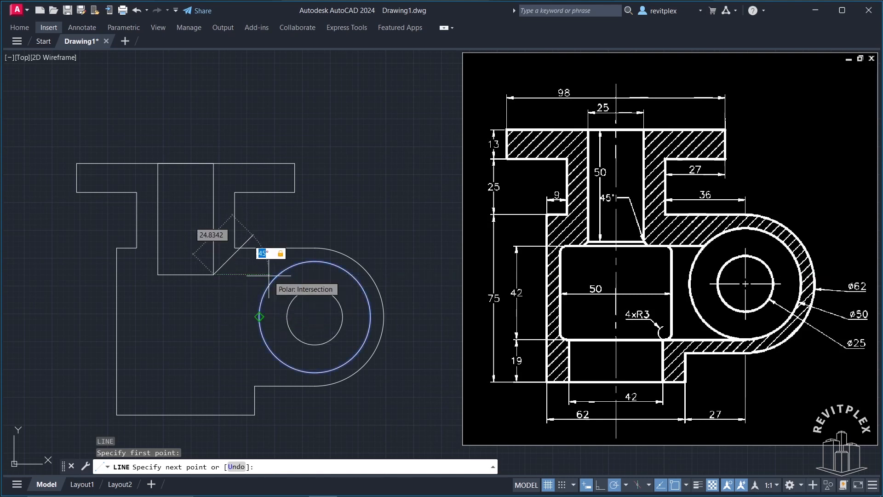
text(-)
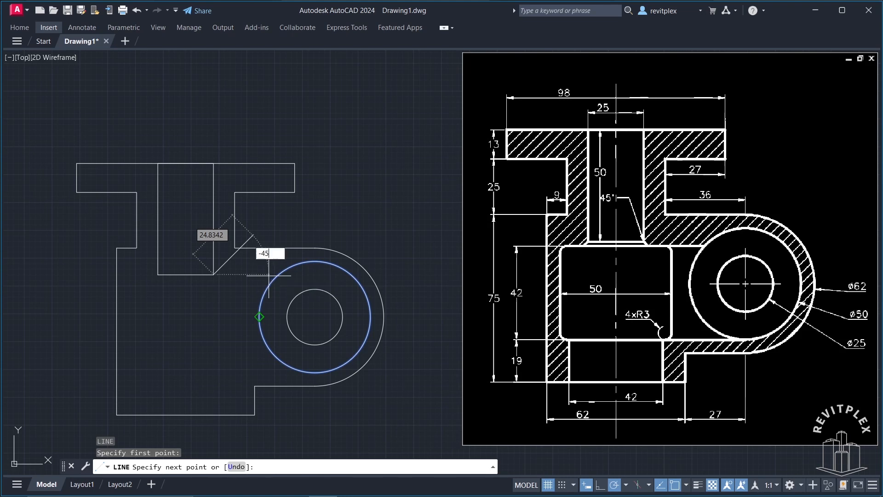
text(45)
key(Tab)
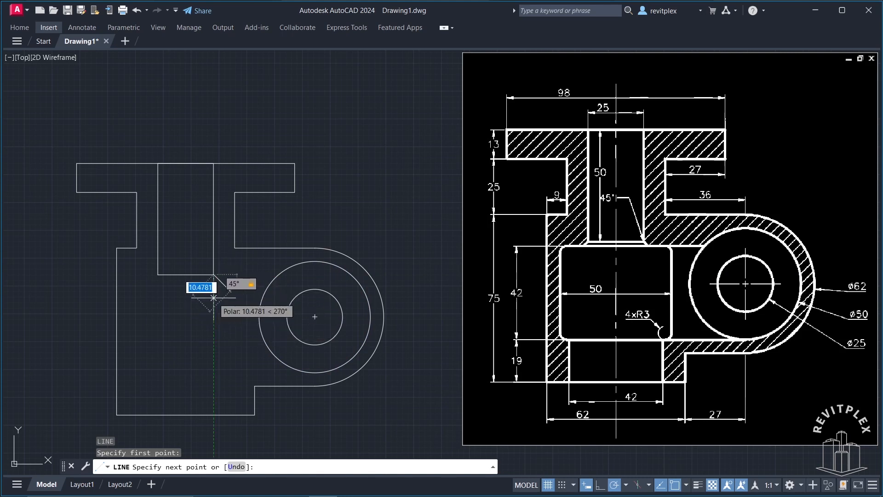
text(3)
key(Return)
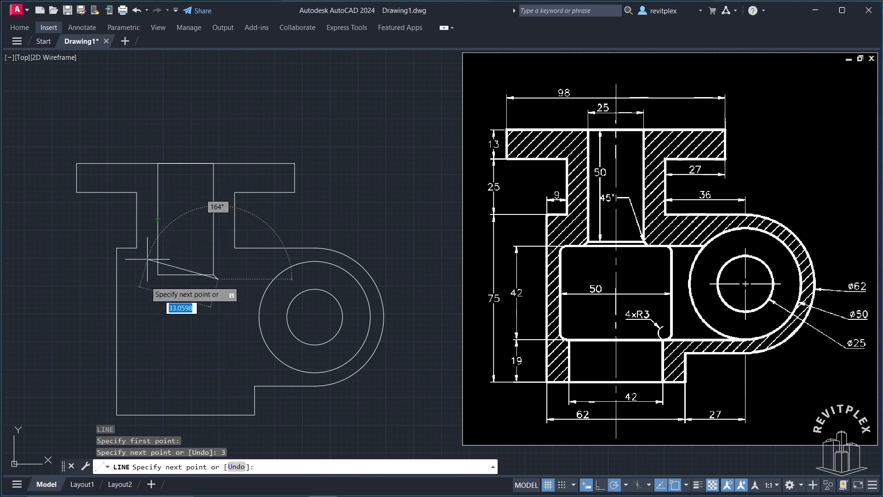
key(Escape)
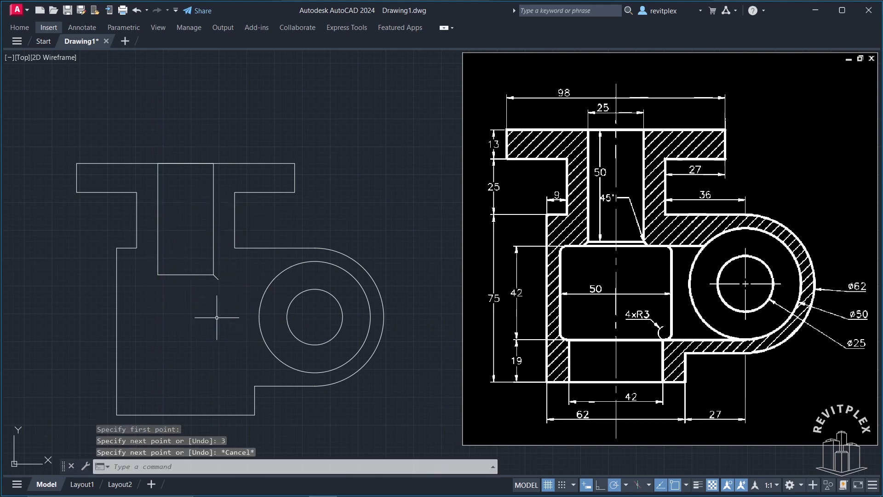
Step: Mirror the short chamfer line about the upper bore's vertical centreline, keeping the original
click(212, 272)
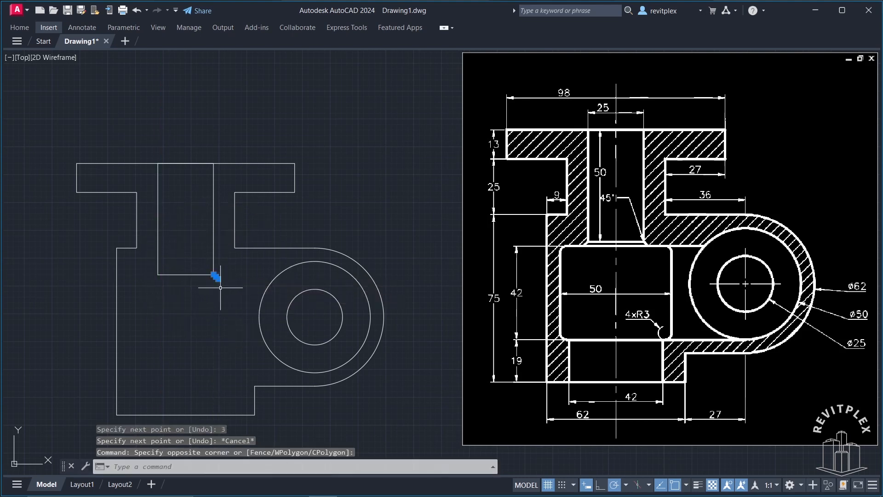
text(mi)
key(Return)
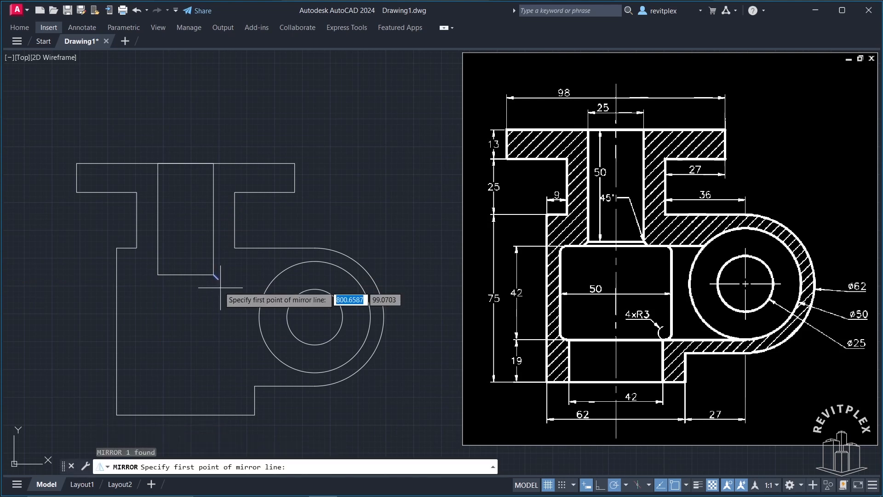
click(186, 274)
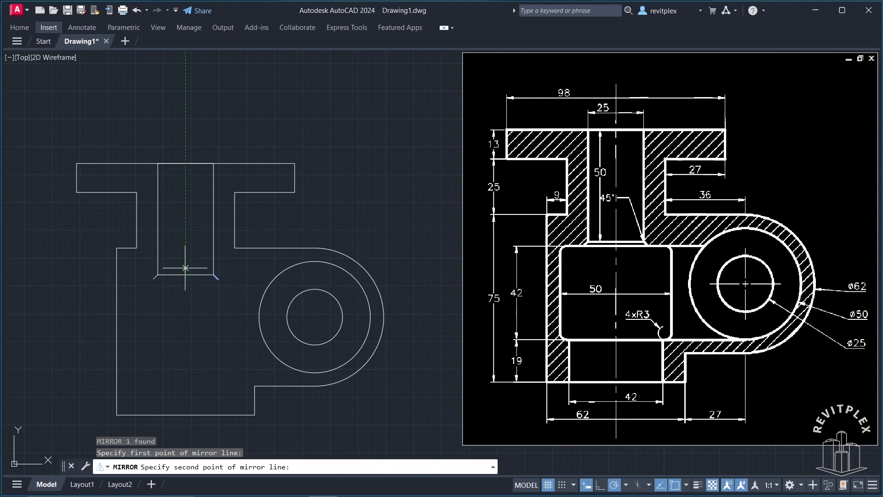
click(188, 208)
click(199, 248)
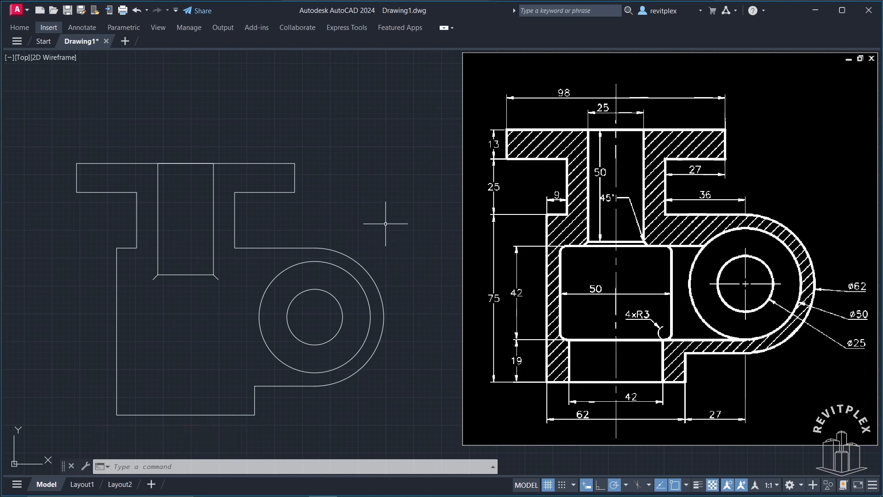
Step: Draw a rectangle 42 wide and 19 high in the empty space above the circular boss
text(REc)
key(Return)
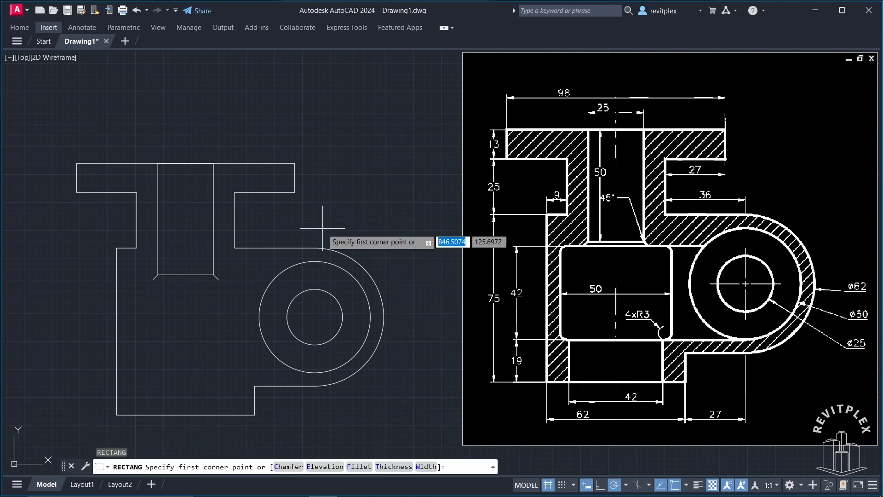
click(322, 228)
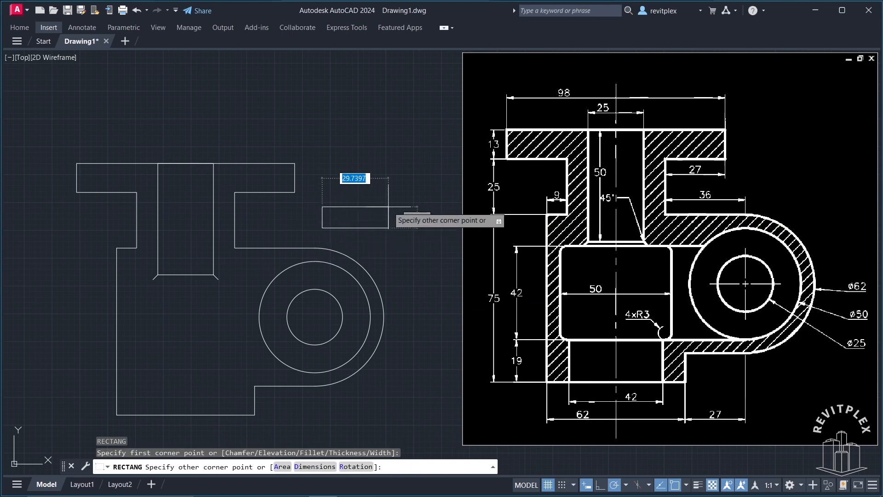
text(42)
key(Tab)
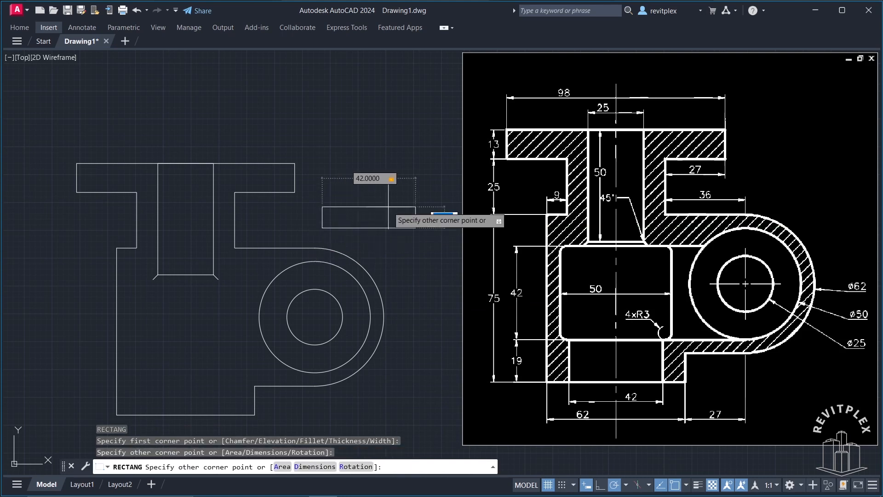
text(19)
key(Return)
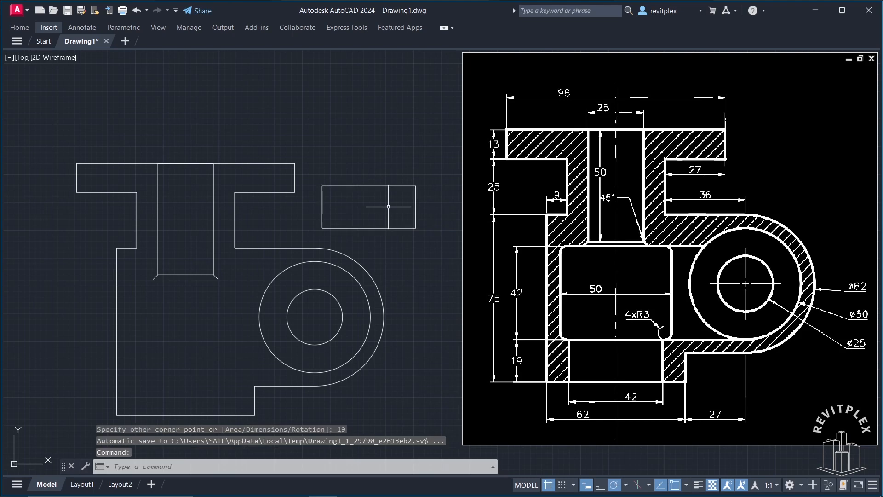
Step: Move the 42 by 19 rectangle by its bottom midpoint onto the midpoint of the body's bottom edge
click(372, 227)
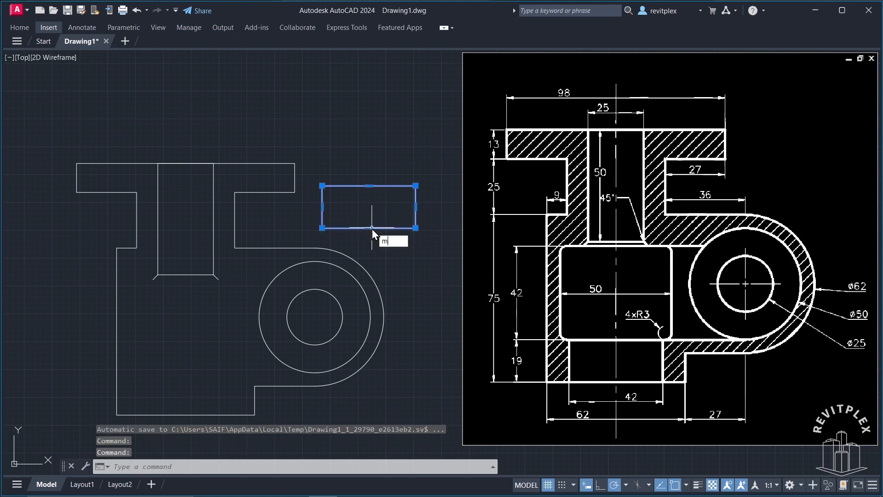
key(Return)
click(371, 228)
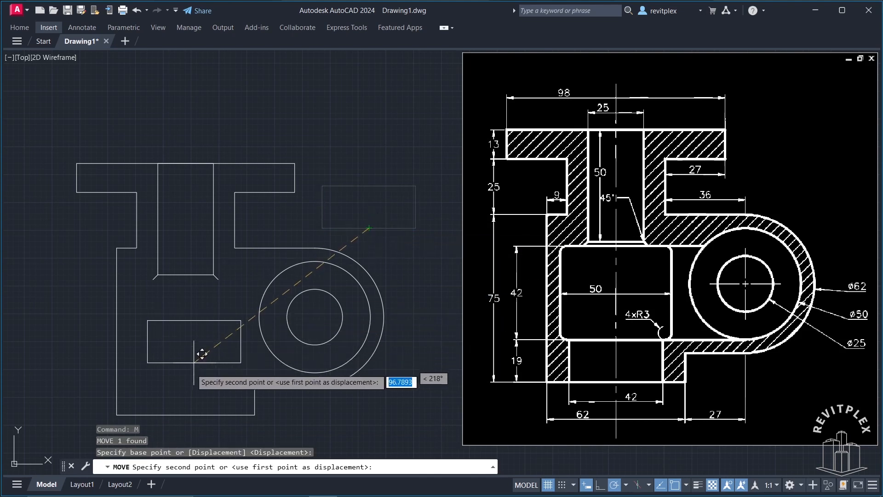
click(186, 415)
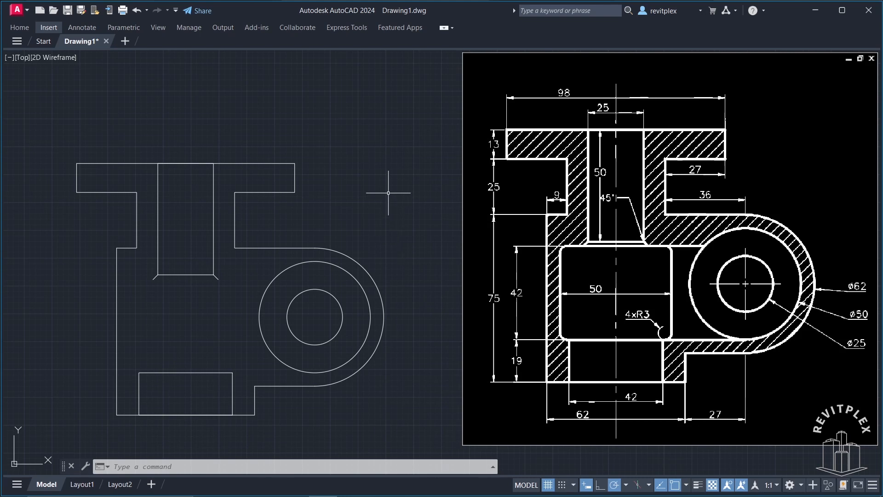
text(m)
key(space)
key(Escape)
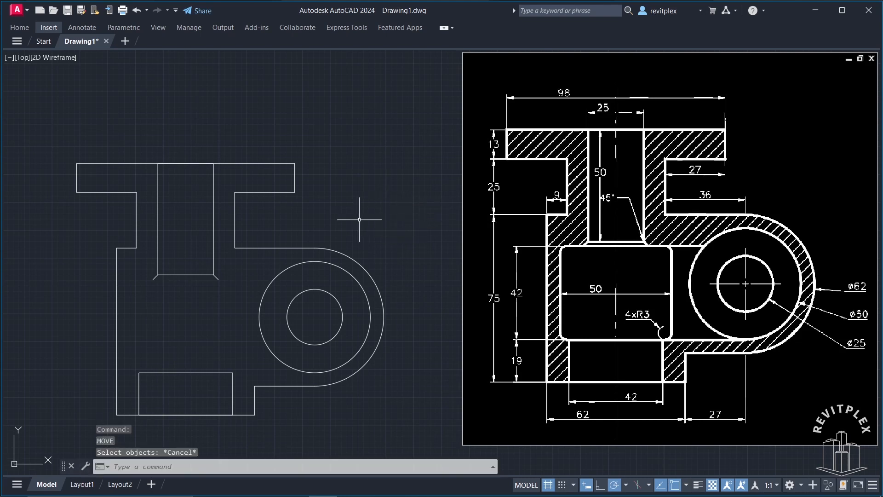
Step: Draw a rectangle 50 wide and 42 high in the empty space above the circular boss
text(rec)
key(space)
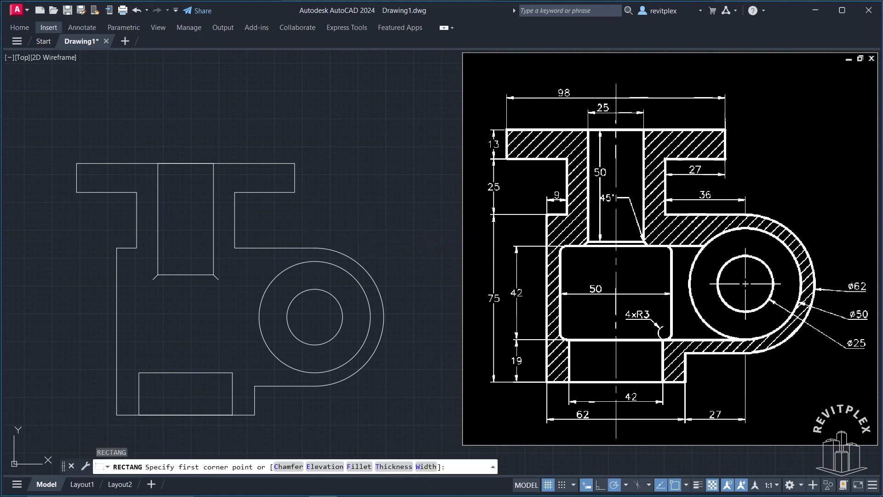
click(328, 235)
text(50)
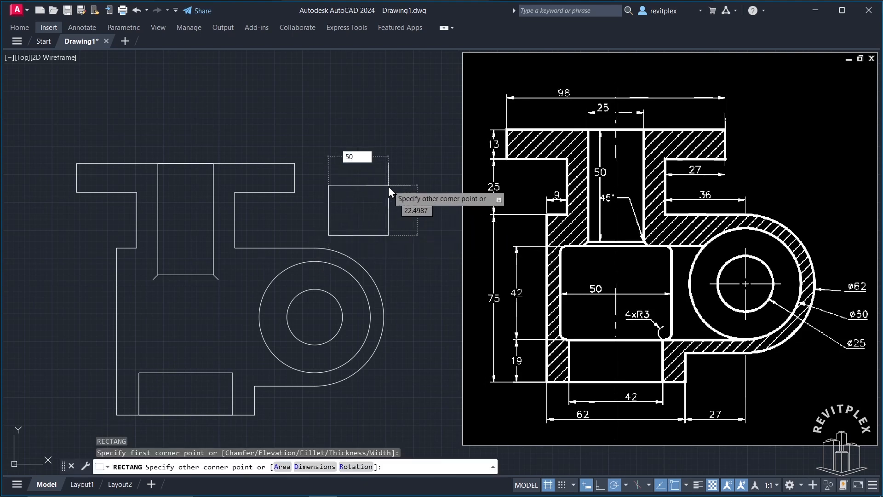
key(Tab)
text(42)
key(Return)
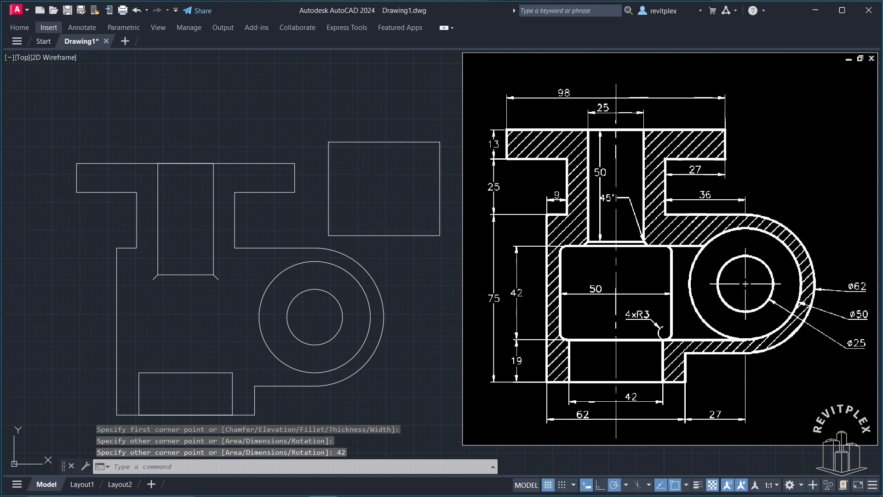
Step: Move the 50 by 42 rectangle by its bottom midpoint onto the top midpoint of the 42 by 19 rectangle
click(386, 235)
mouse_move(384, 235)
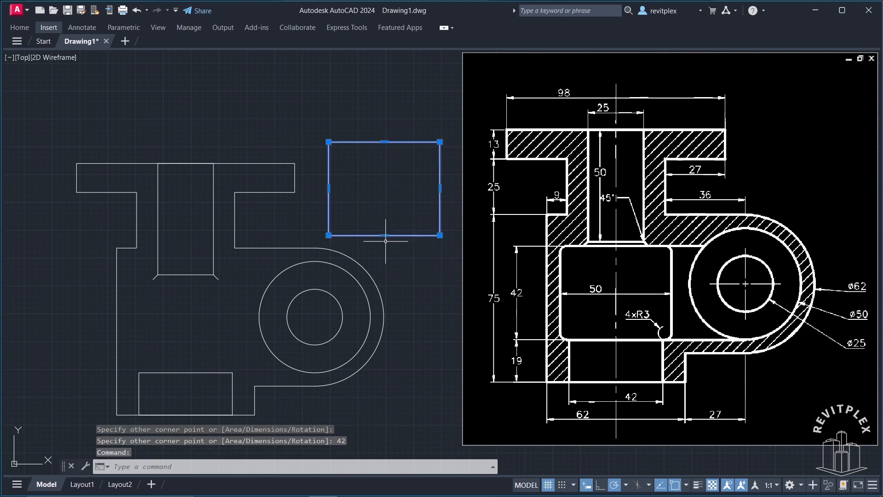
text(M)
key(Return)
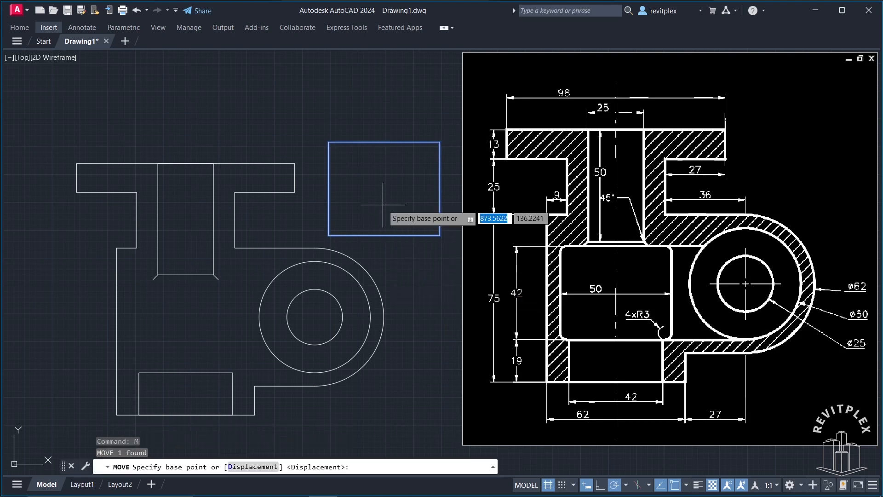
click(385, 235)
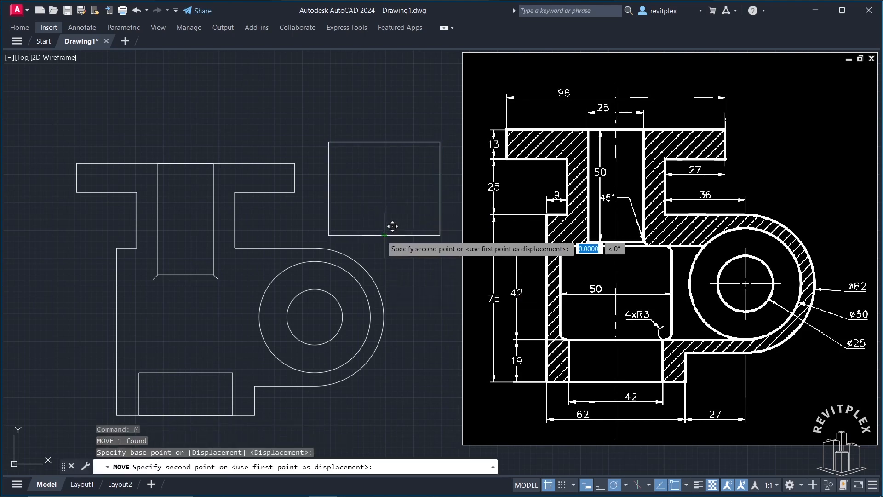
click(193, 364)
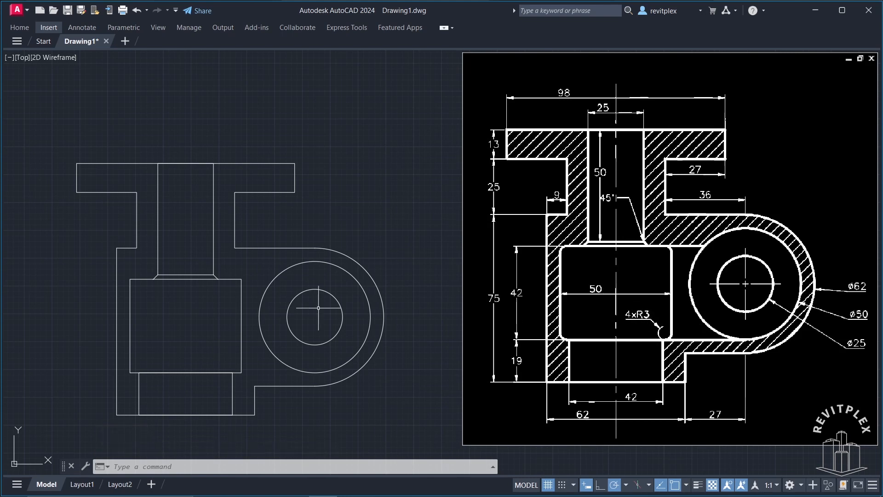
Step: Fillet all four corners of the 50 by 42 cavity rectangle at once with radius 3
text(f)
key(Return)
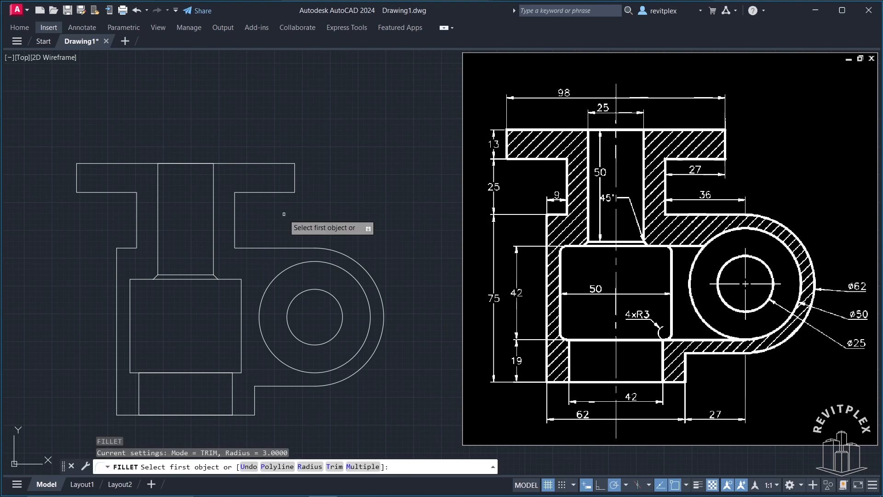
text(r)
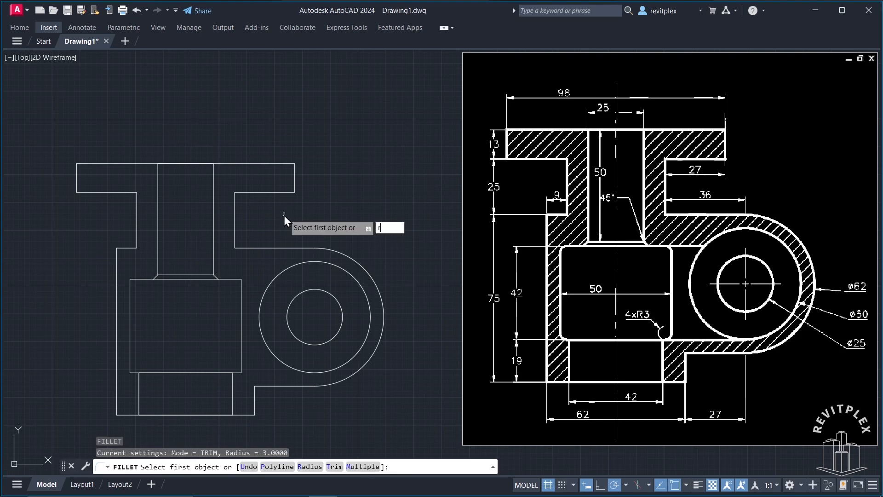
key(Return)
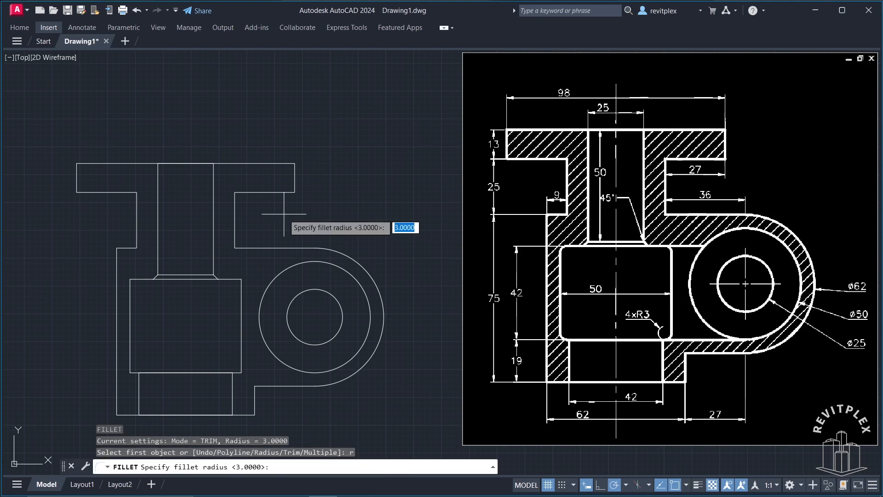
key(Return)
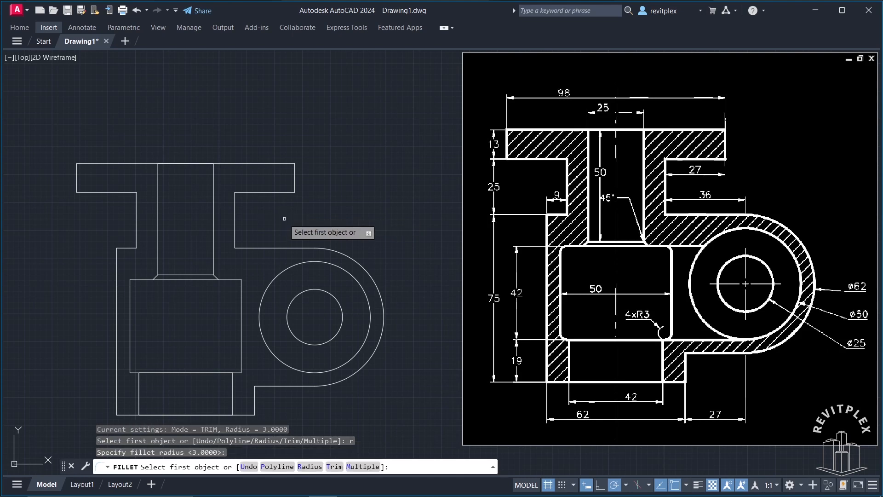
click(278, 467)
click(231, 281)
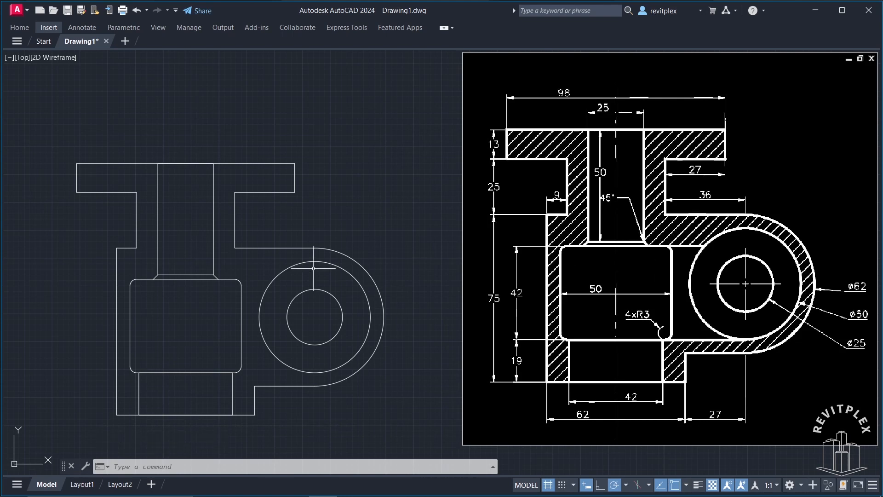
Step: Draw a horizontal line from the upper-right fillet end of the cavity to the 50-diameter circle
text(l)
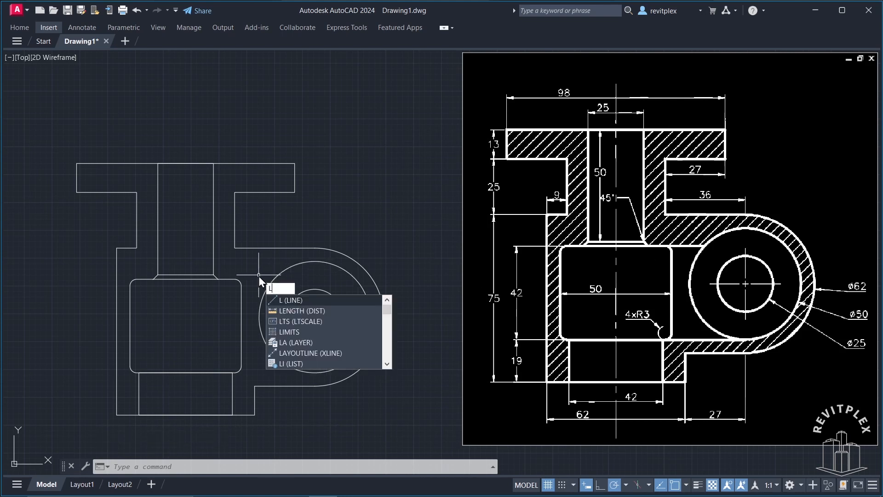
key(Return)
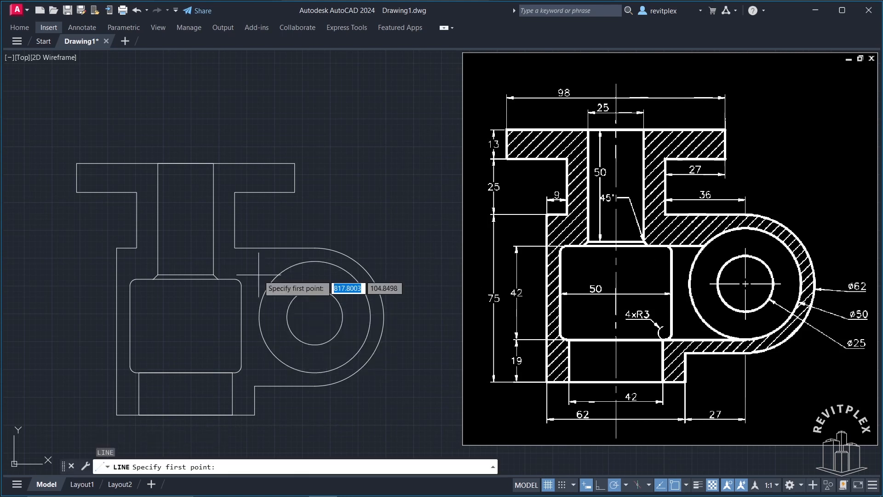
click(234, 279)
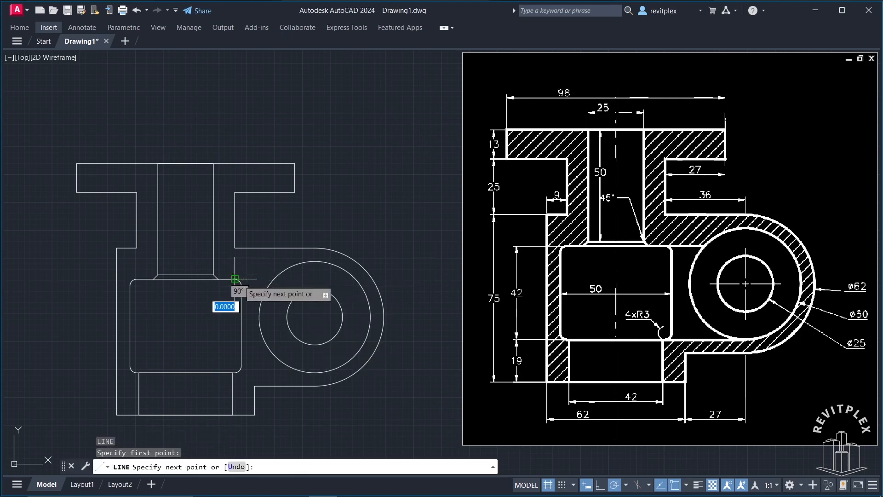
click(274, 279)
key(Return)
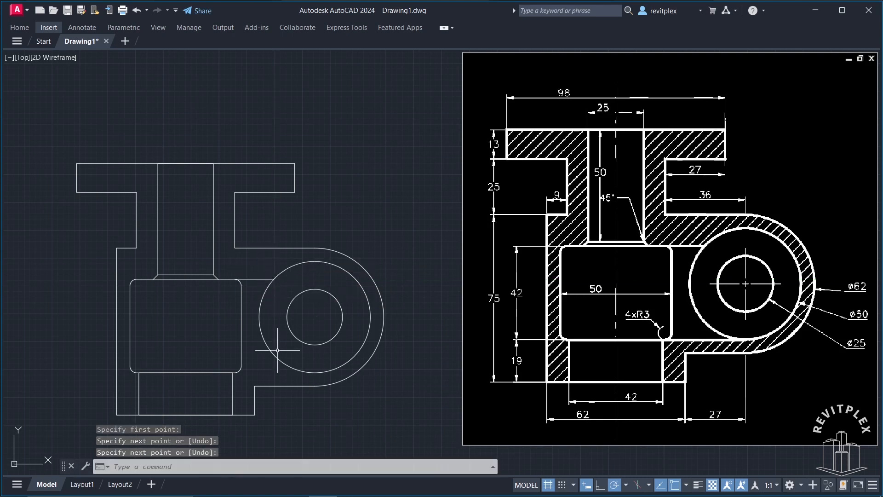
Step: Draw a horizontal line from the lower-right fillet end of the cavity to the bottom of the 50-diameter circle
text(l)
key(Return)
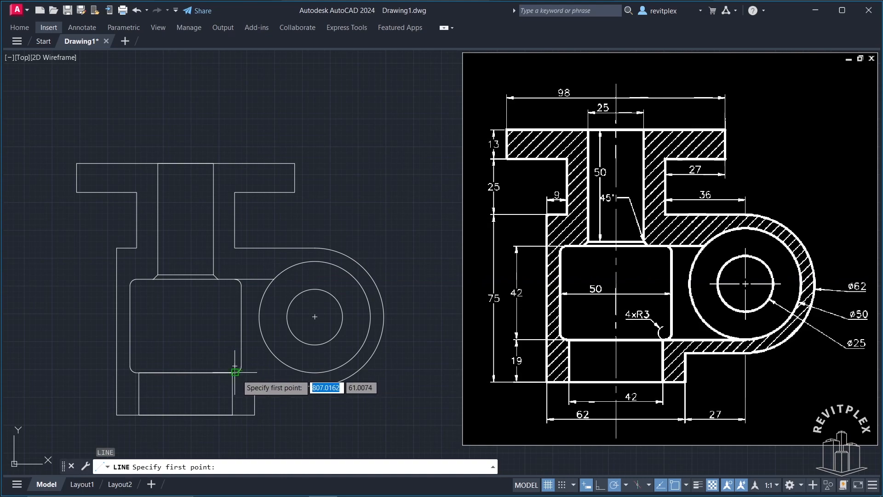
scroll(235, 372, up, 7)
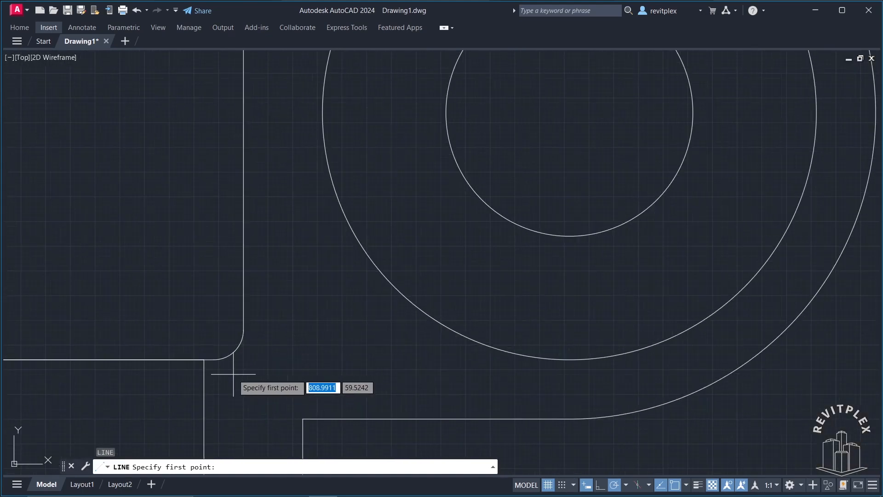
click(214, 359)
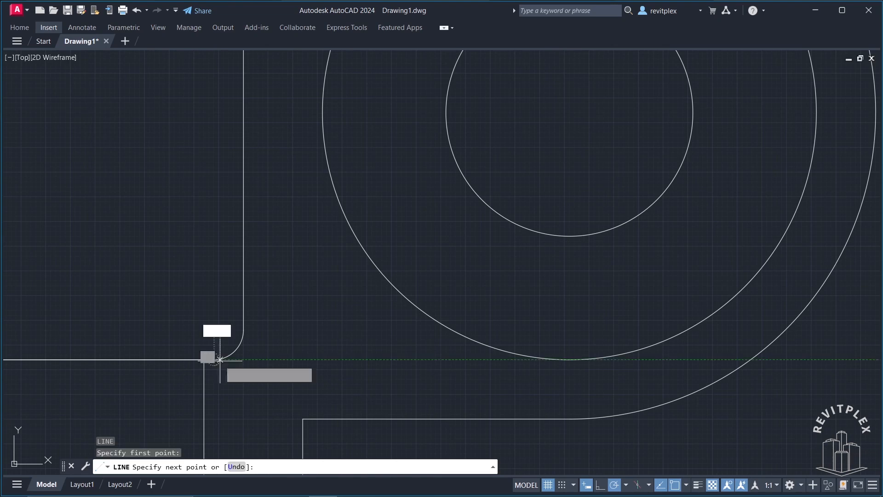
click(552, 360)
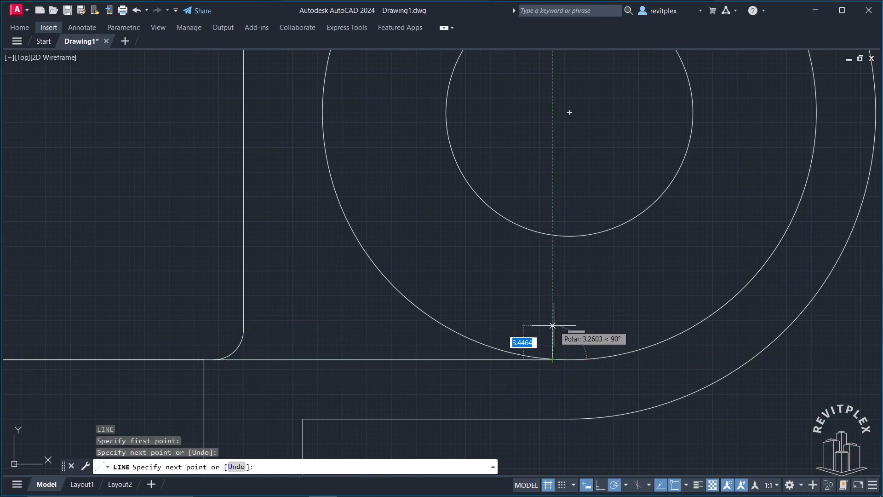
key(Escape)
scroll(557, 320, down, 6)
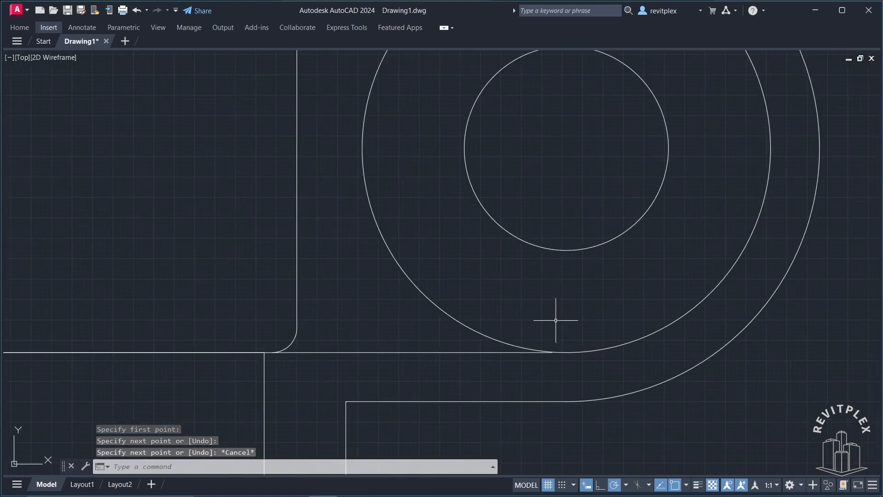
mouse_move(552, 319)
middle_down()
mouse_move(373, 337)
mouse_move(330, 373)
mouse_move(346, 359)
middle_up()
scroll(331, 373, down, 1)
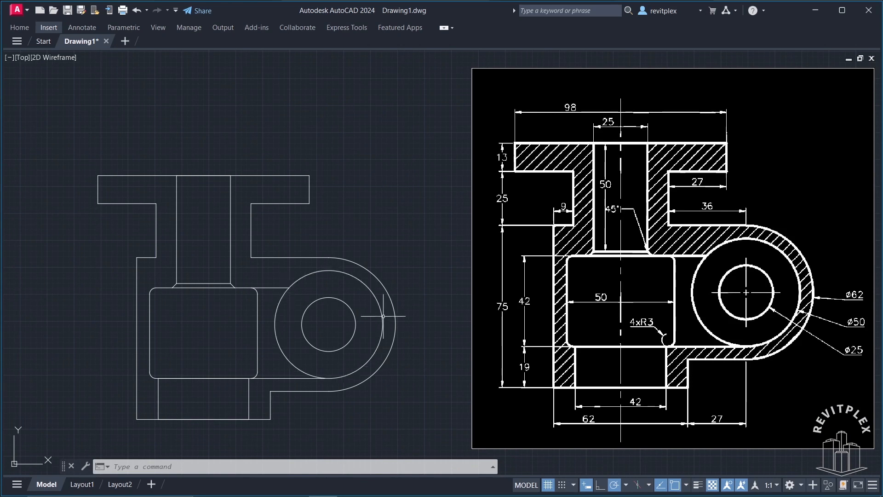
click(687, 485)
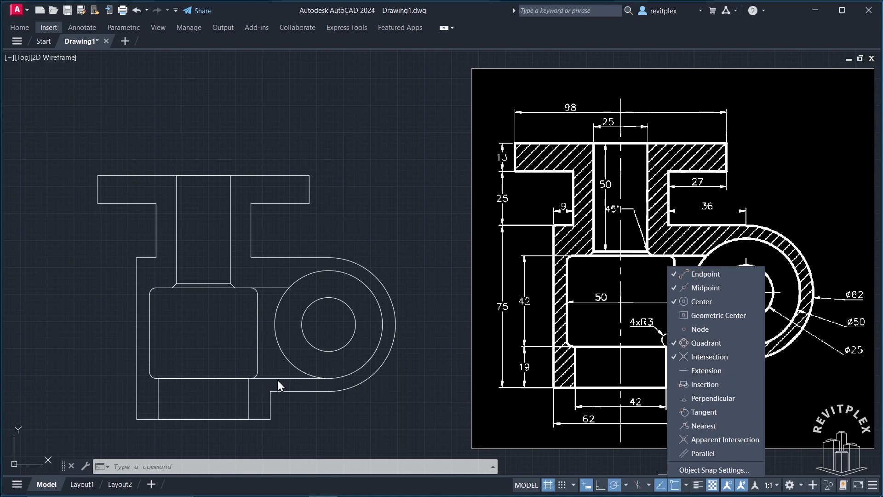
click(385, 401)
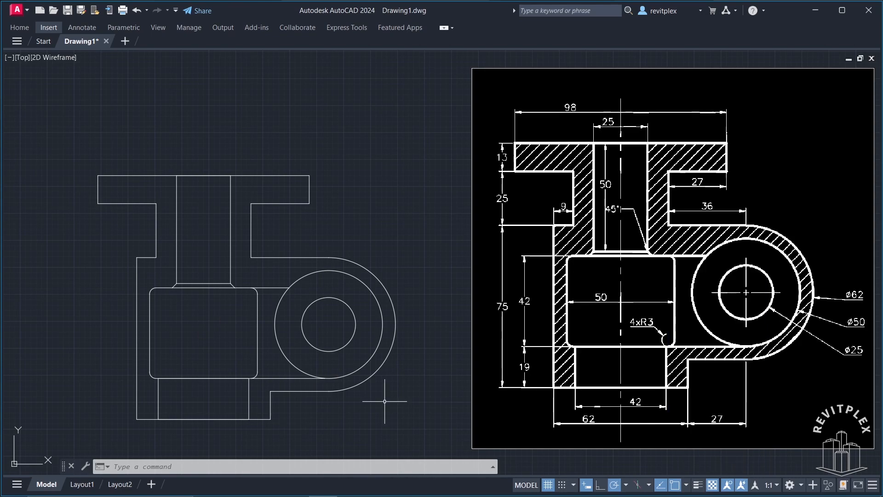
Step: Trim the overhanging ends of both 45° chamfer lines at the cavity's top edge
scroll(175, 303, up, 4)
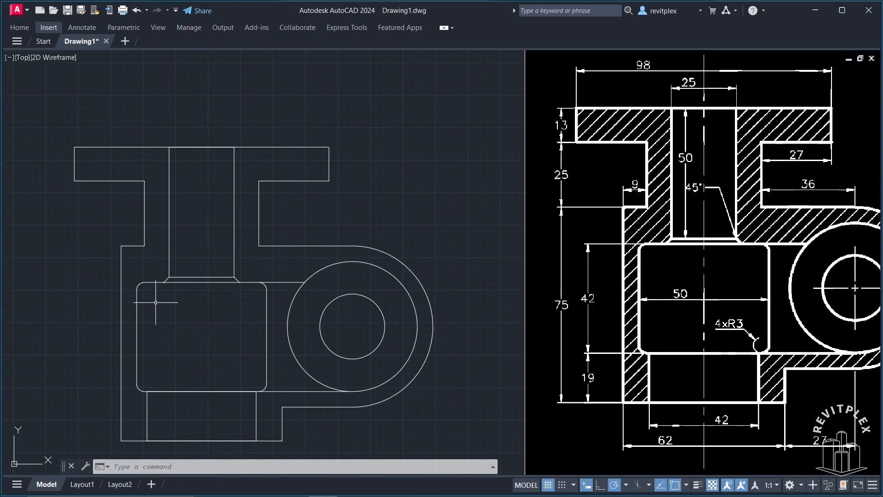
scroll(159, 299, up, 4)
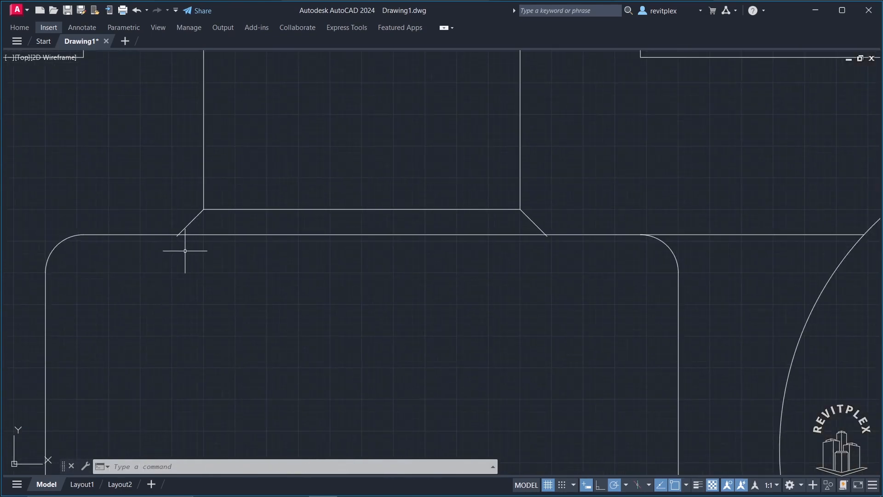
scroll(180, 247, up, 3)
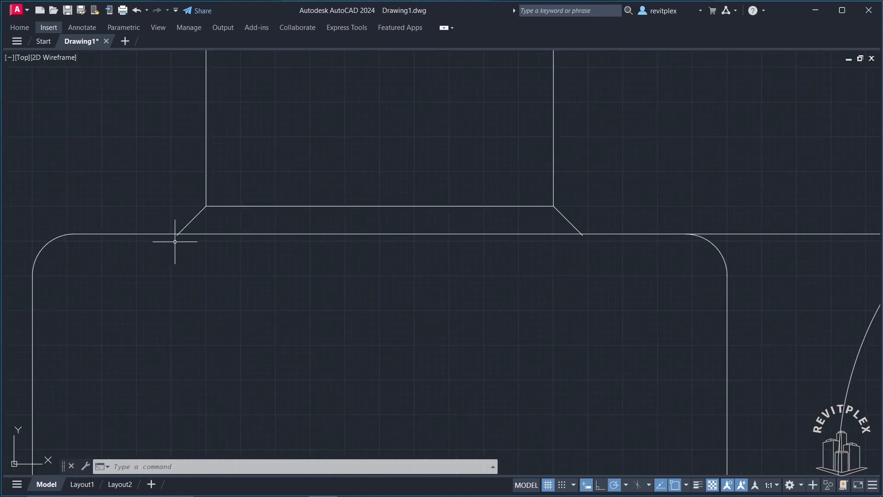
text(tr)
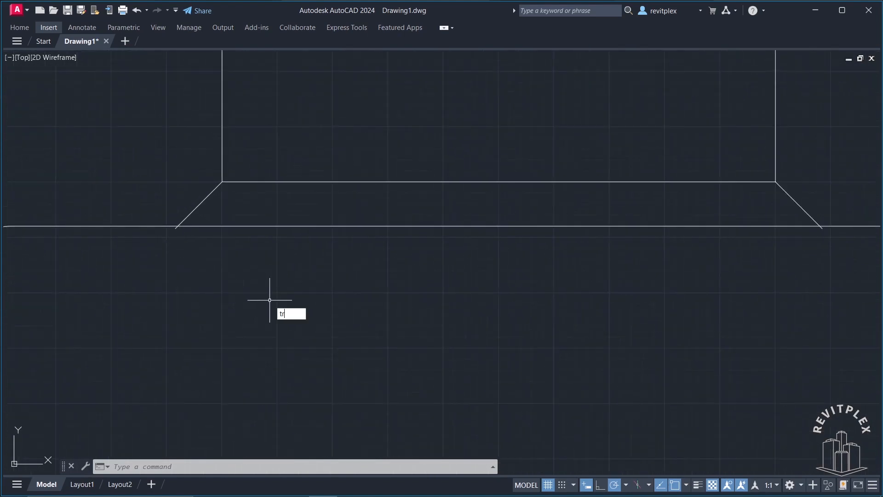
key(Return)
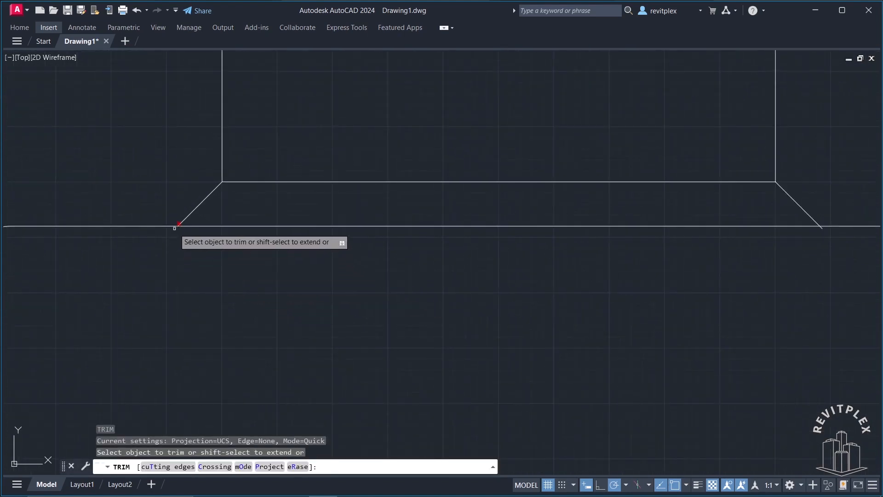
click(175, 228)
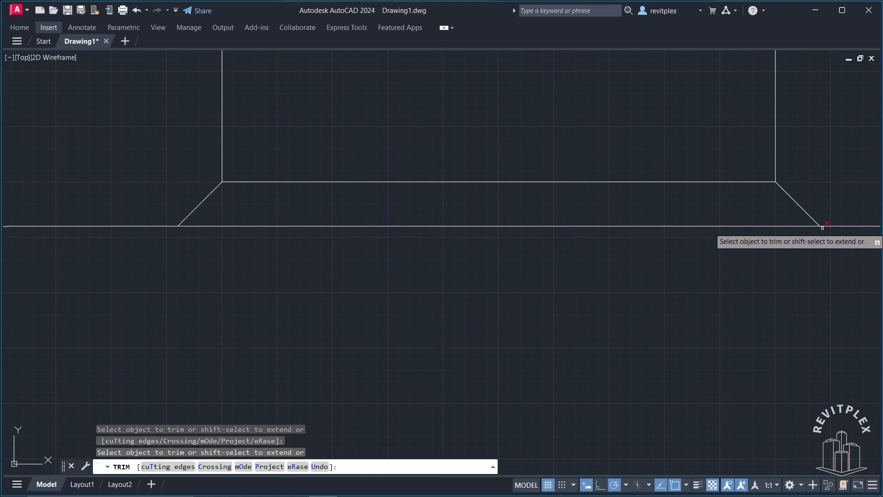
scroll(748, 257, down, 1)
scroll(750, 255, down, 9)
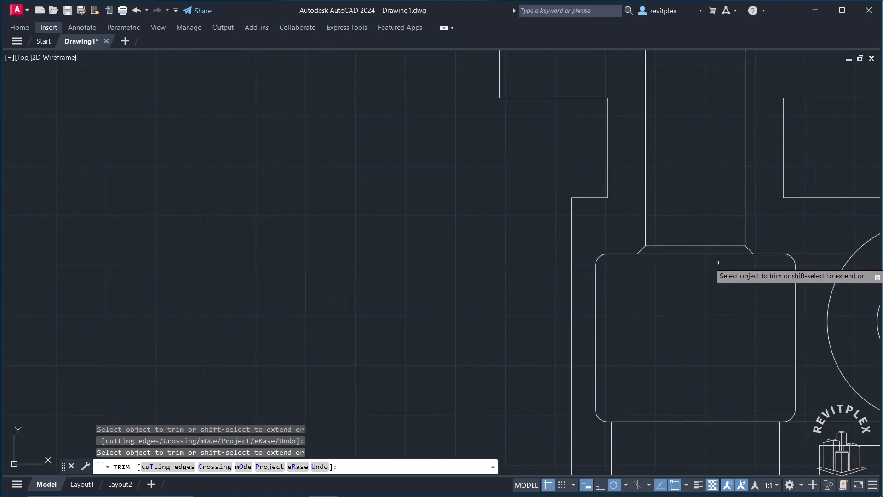
middle_drag(661, 271, 201, 324)
scroll(225, 321, down, 1)
scroll(277, 316, down, 2)
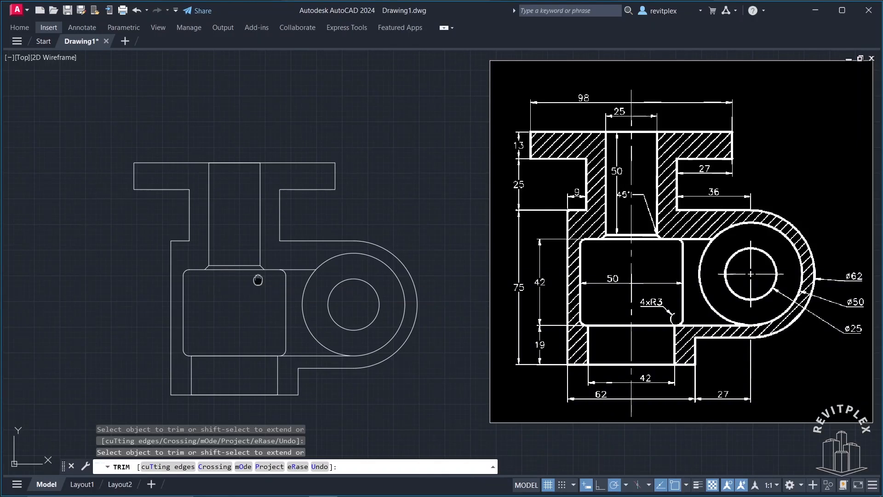
middle_drag(258, 280, 265, 273)
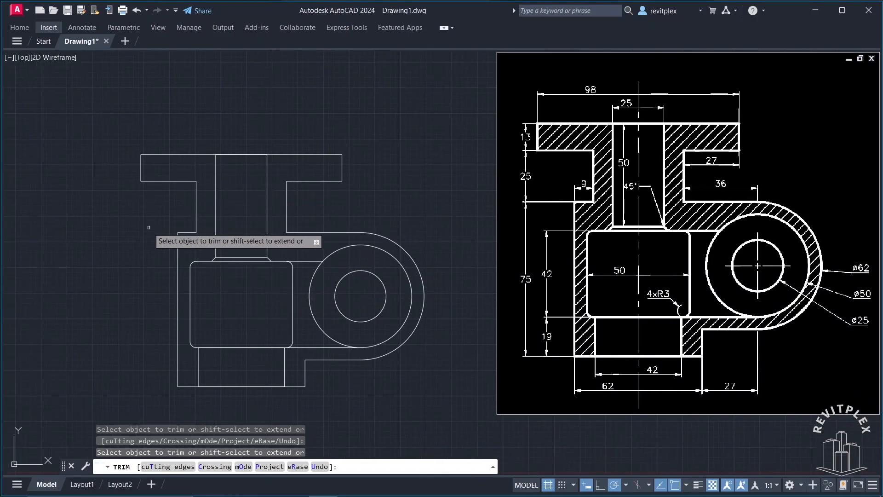
key(Escape)
key(Escape)
scroll(149, 226, up, 1)
middle_drag(149, 225, 132, 229)
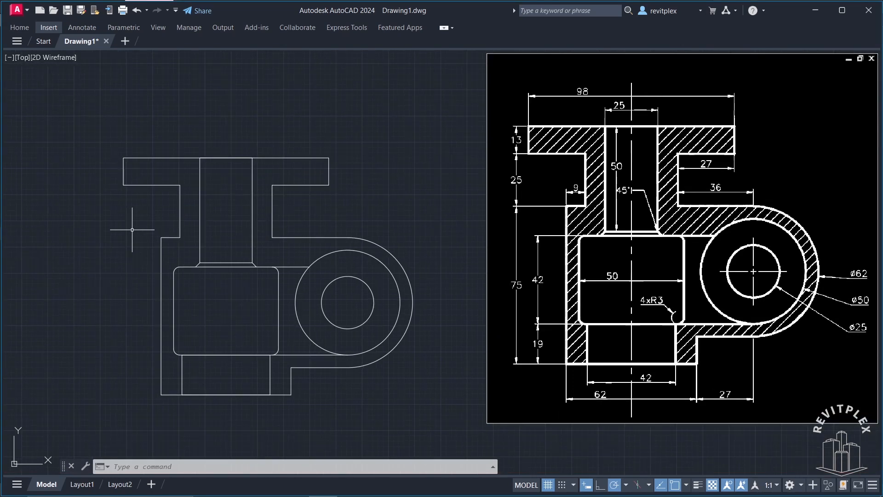
Step: Start a hatch for the section walls with a pattern scale of 10
text(ha)
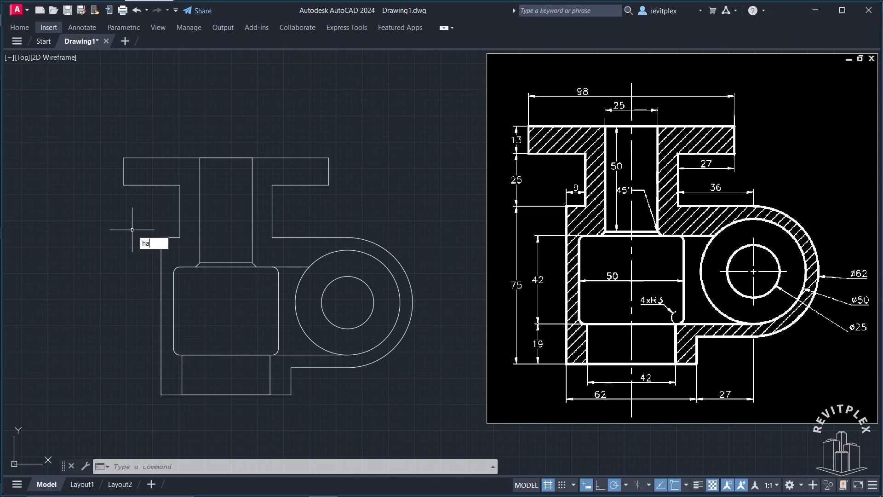
text(tch)
key(Return)
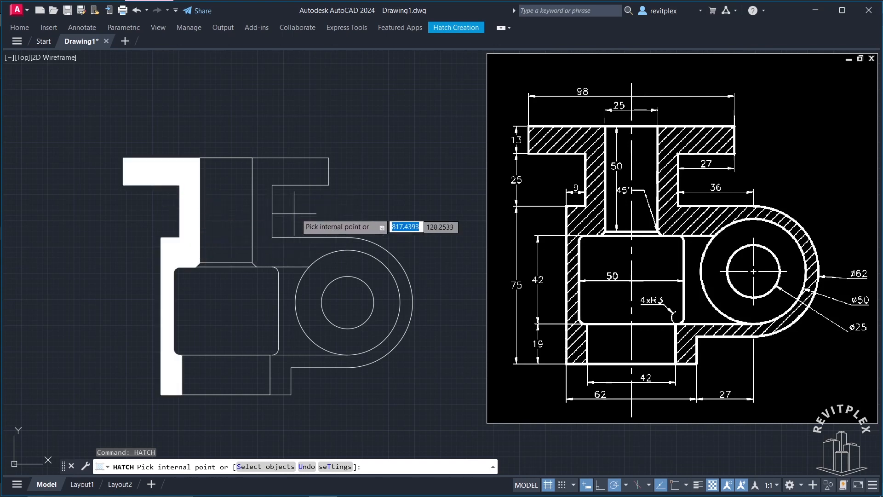
click(466, 28)
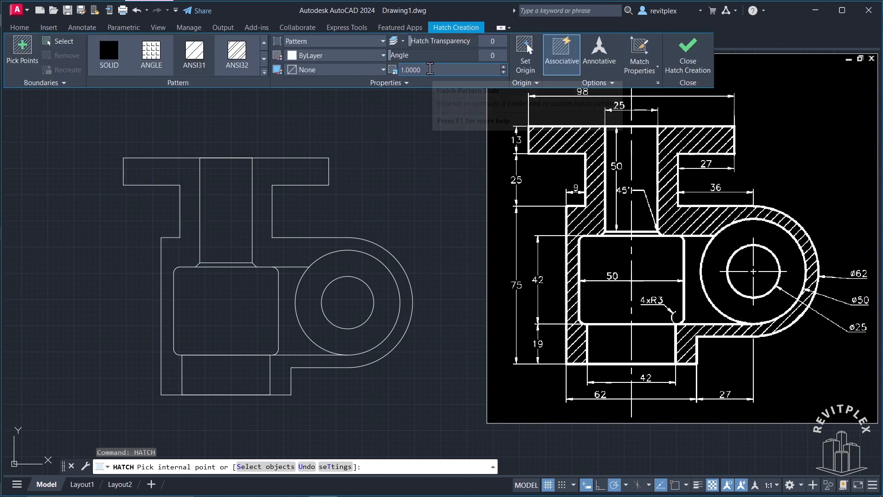
click(430, 69)
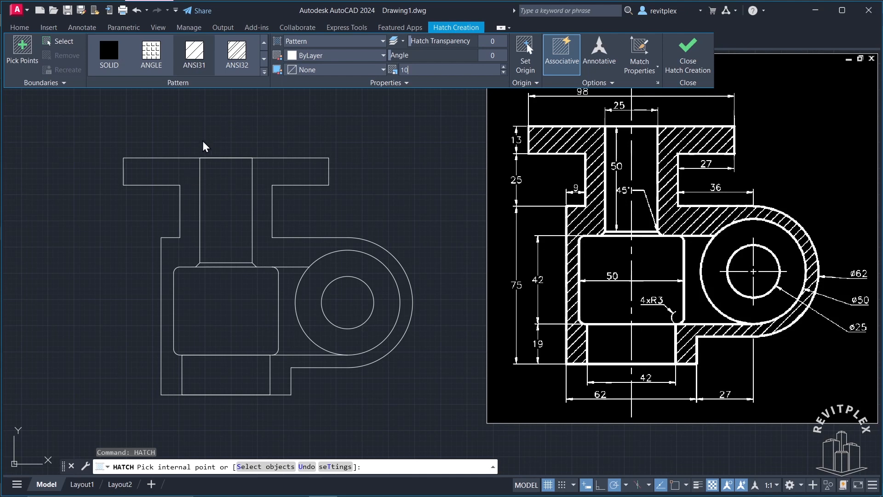
click(187, 191)
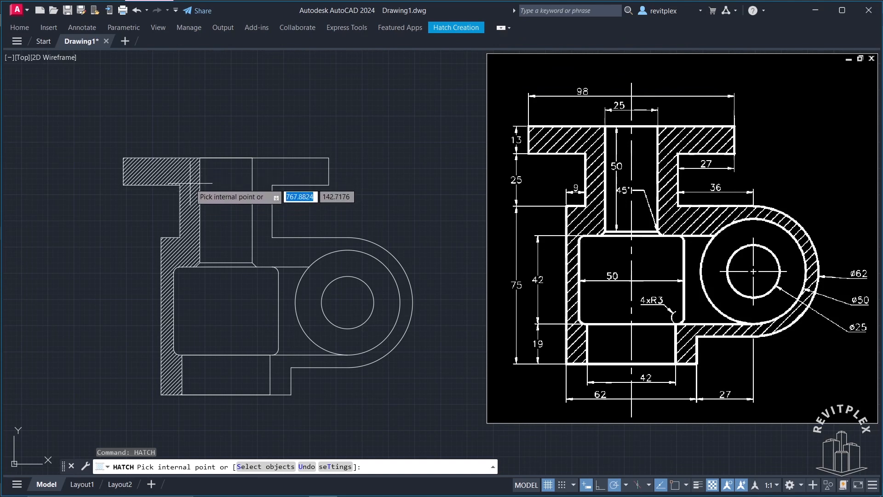
Step: Widen the hatch pattern scale and fill the body's left wall and the right wall around the boss with diagonal section lines
click(452, 29)
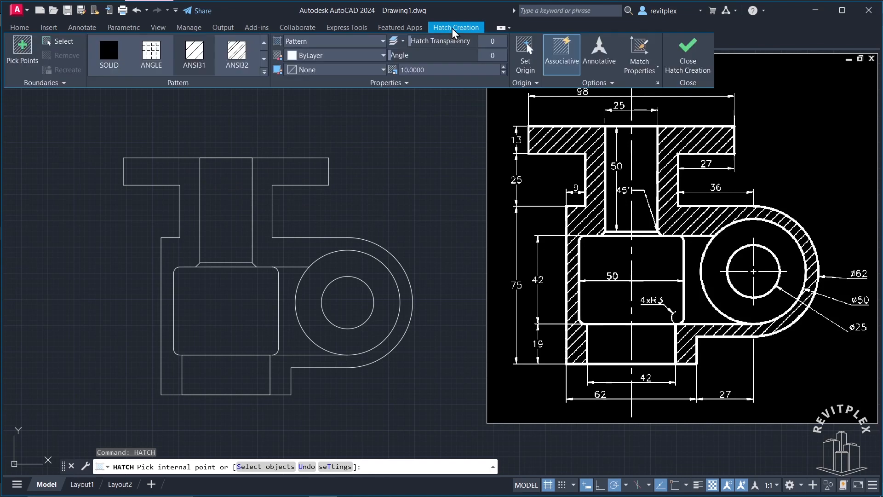
click(440, 69)
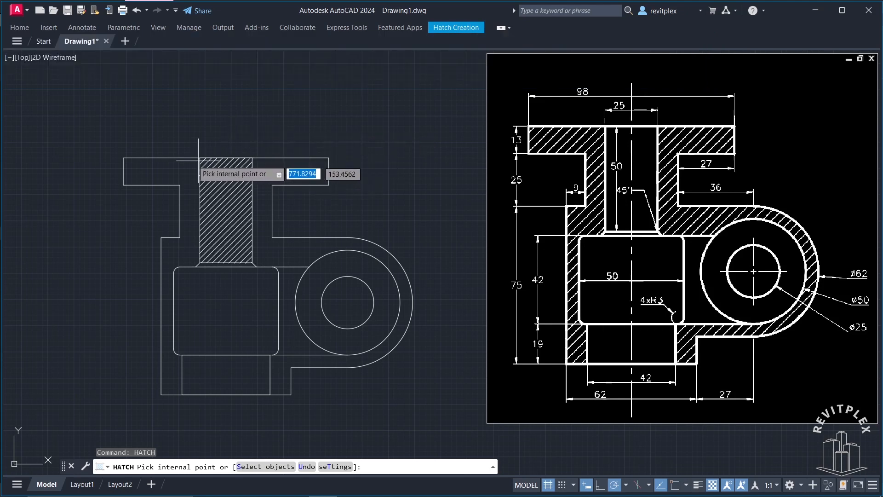
click(188, 188)
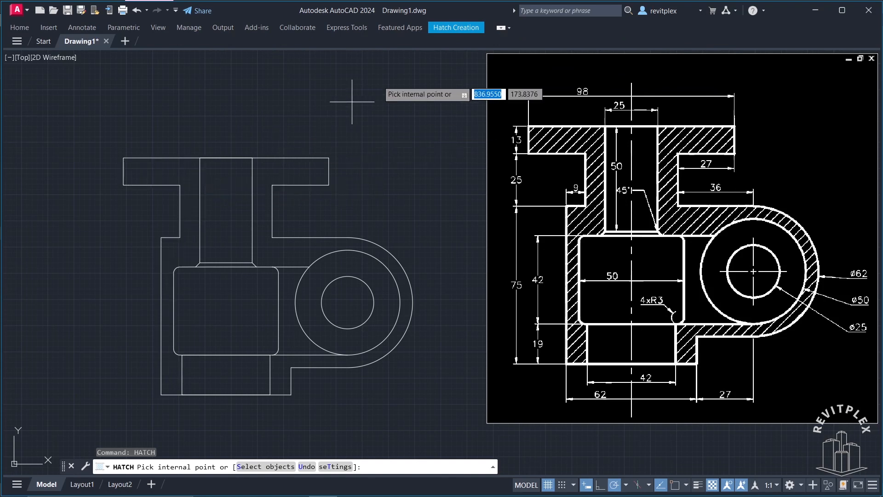
click(458, 29)
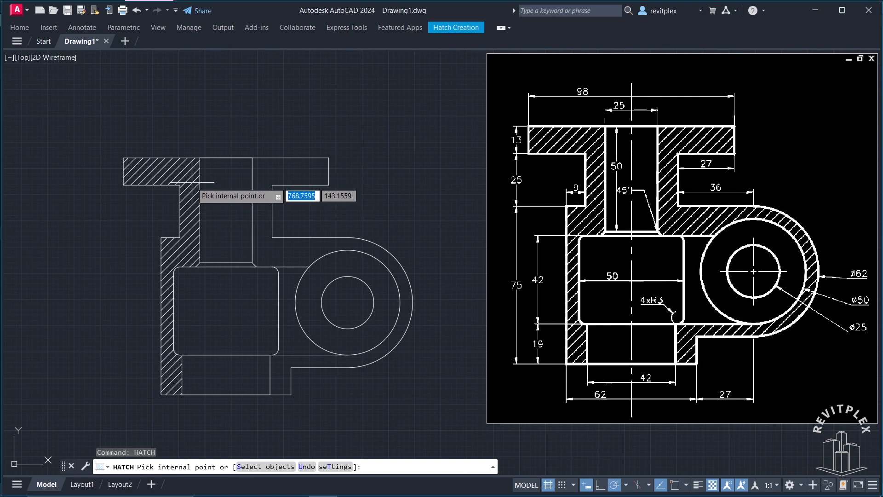
click(193, 182)
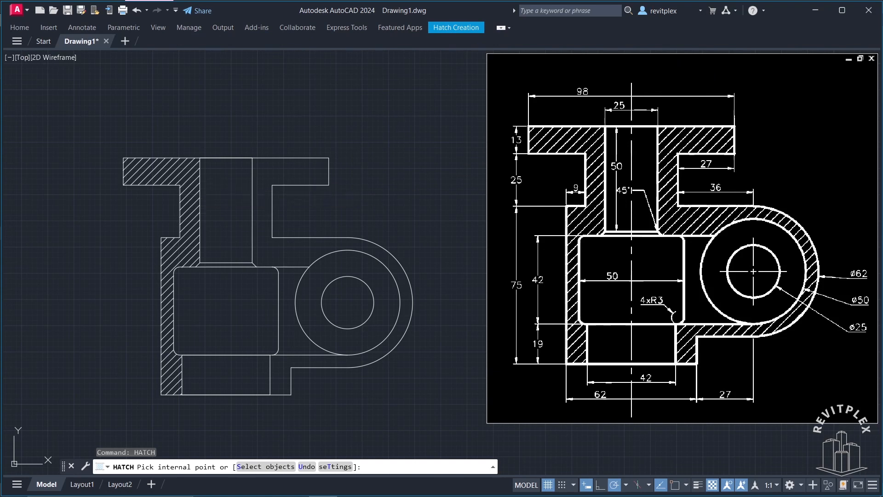
click(264, 193)
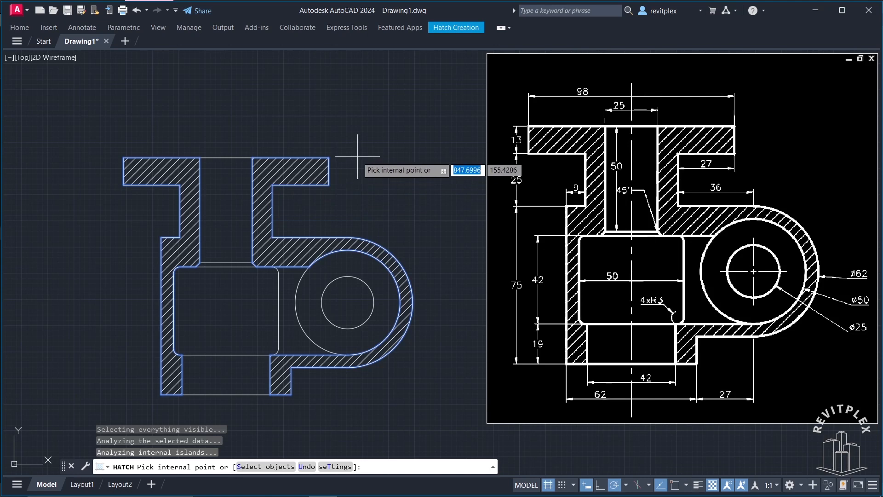
key(Escape)
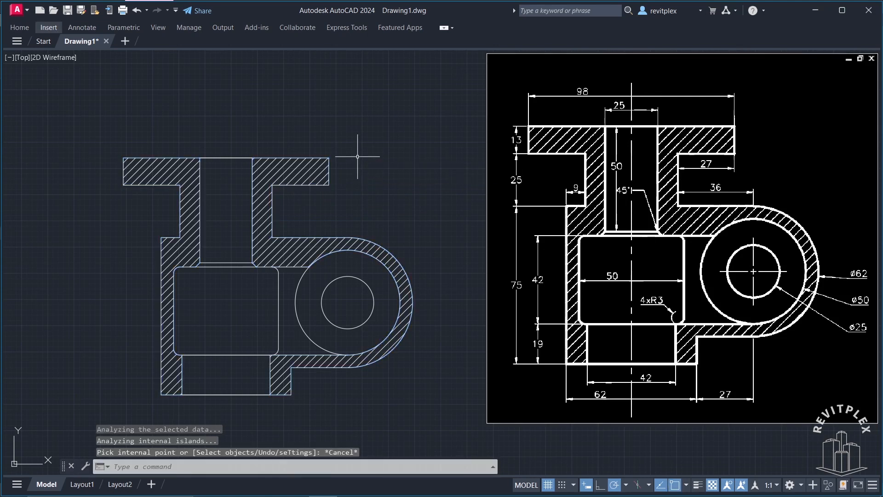